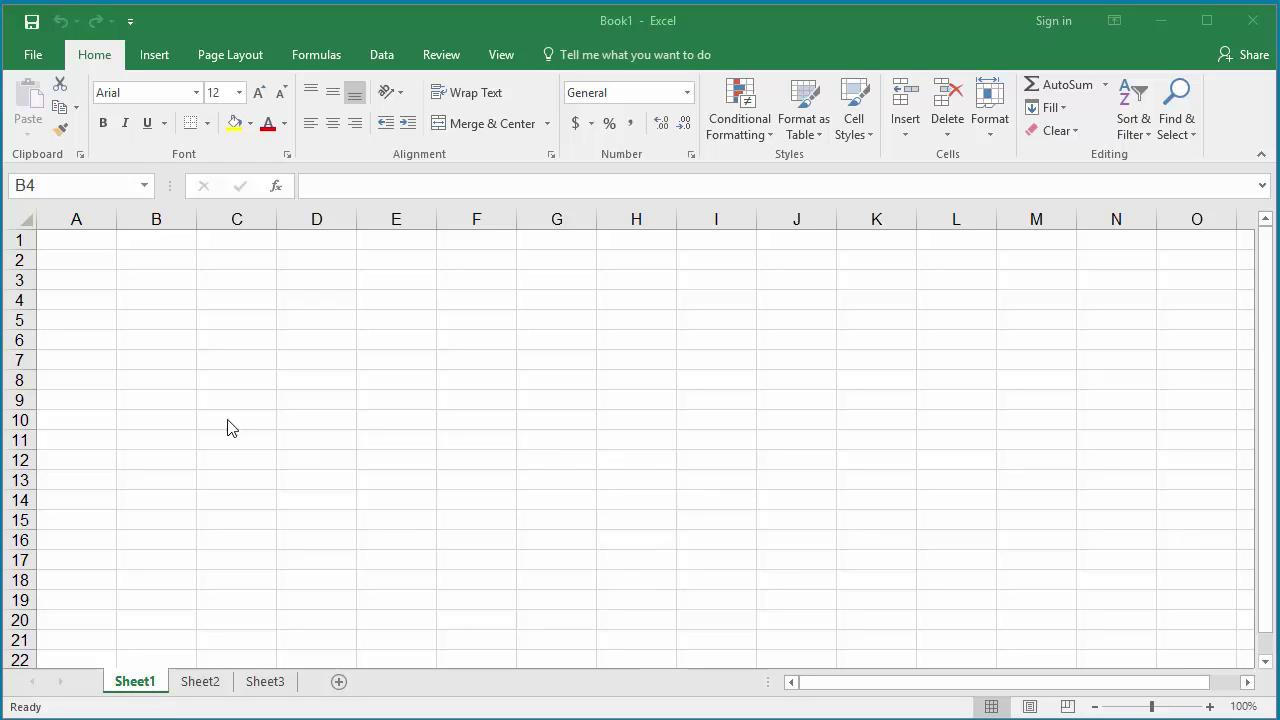
# Format the range B4:J21 as Date with the *3/14/2012 type
pyautogui.moveTo(146, 305); pyautogui.dragTo(799, 633)
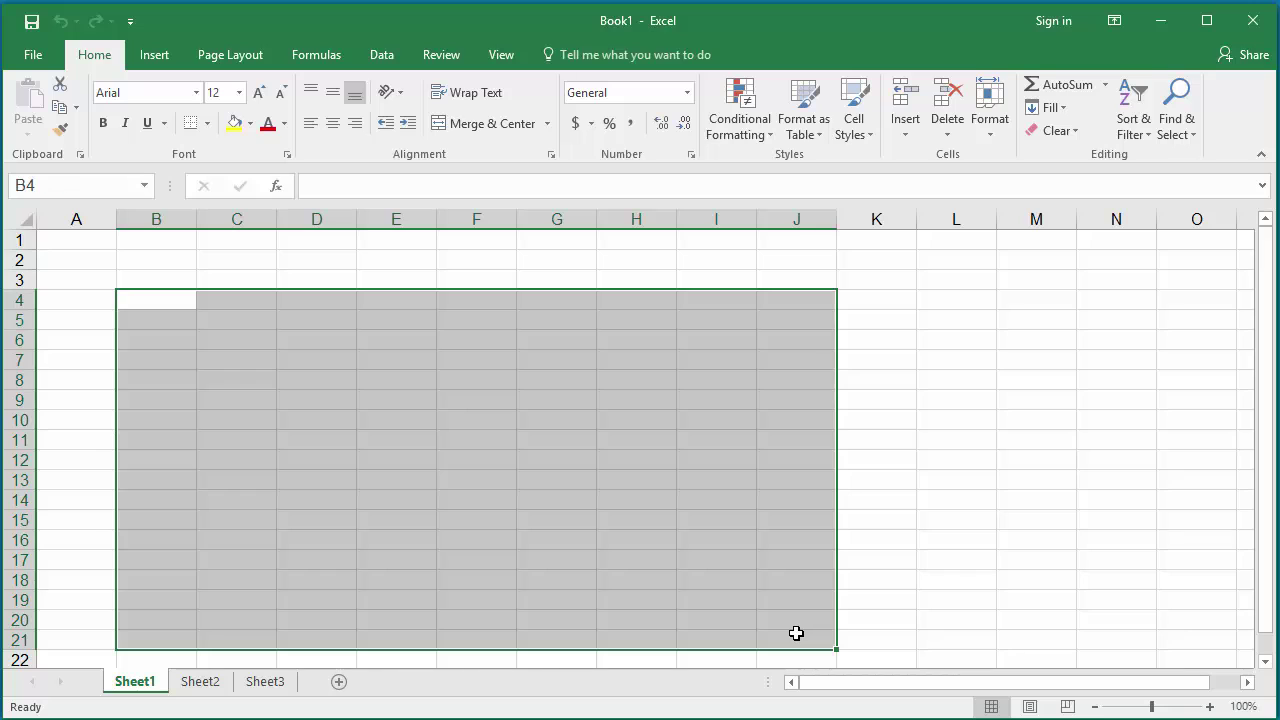
pyautogui.rightClick(467, 492)
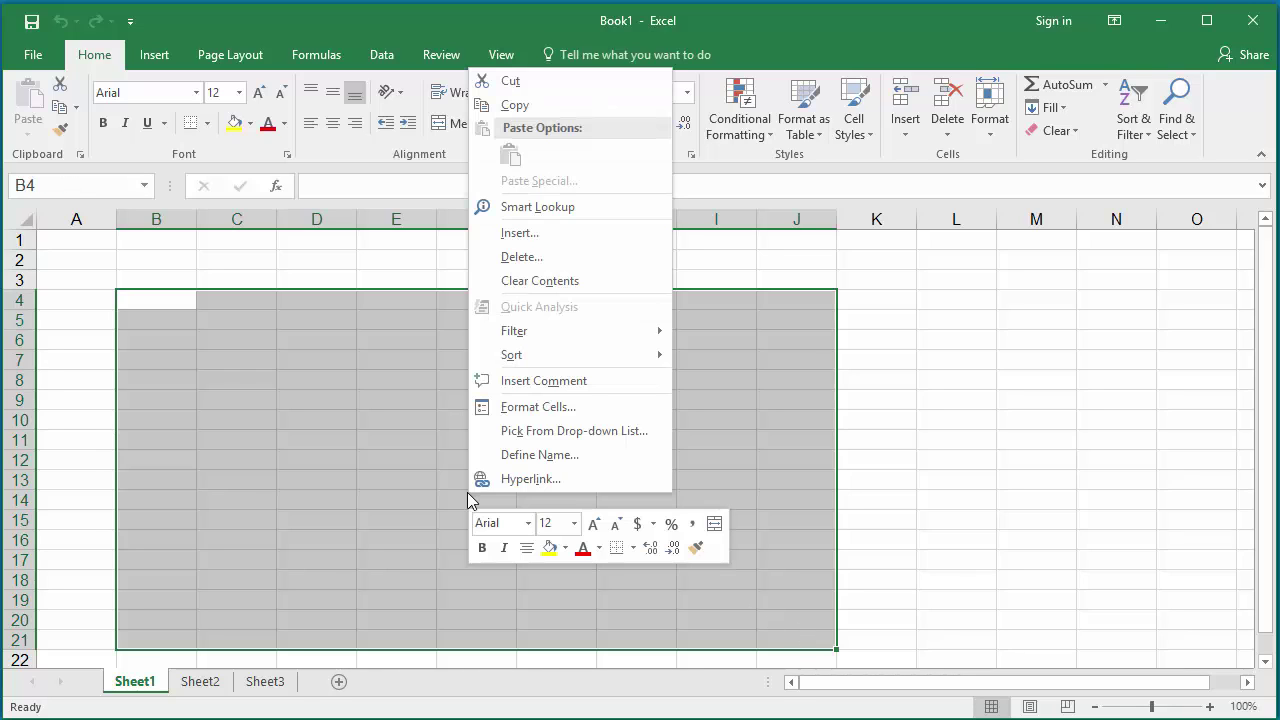
pyautogui.click(558, 410)
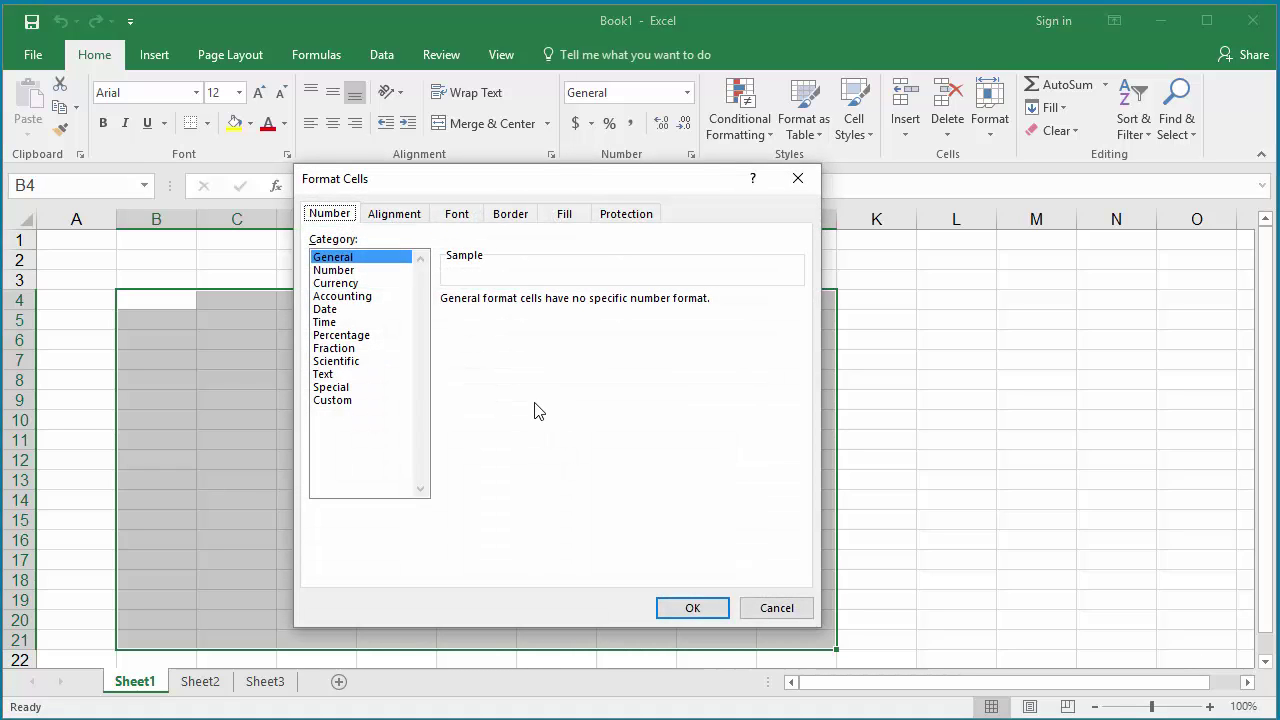
pyautogui.click(330, 311)
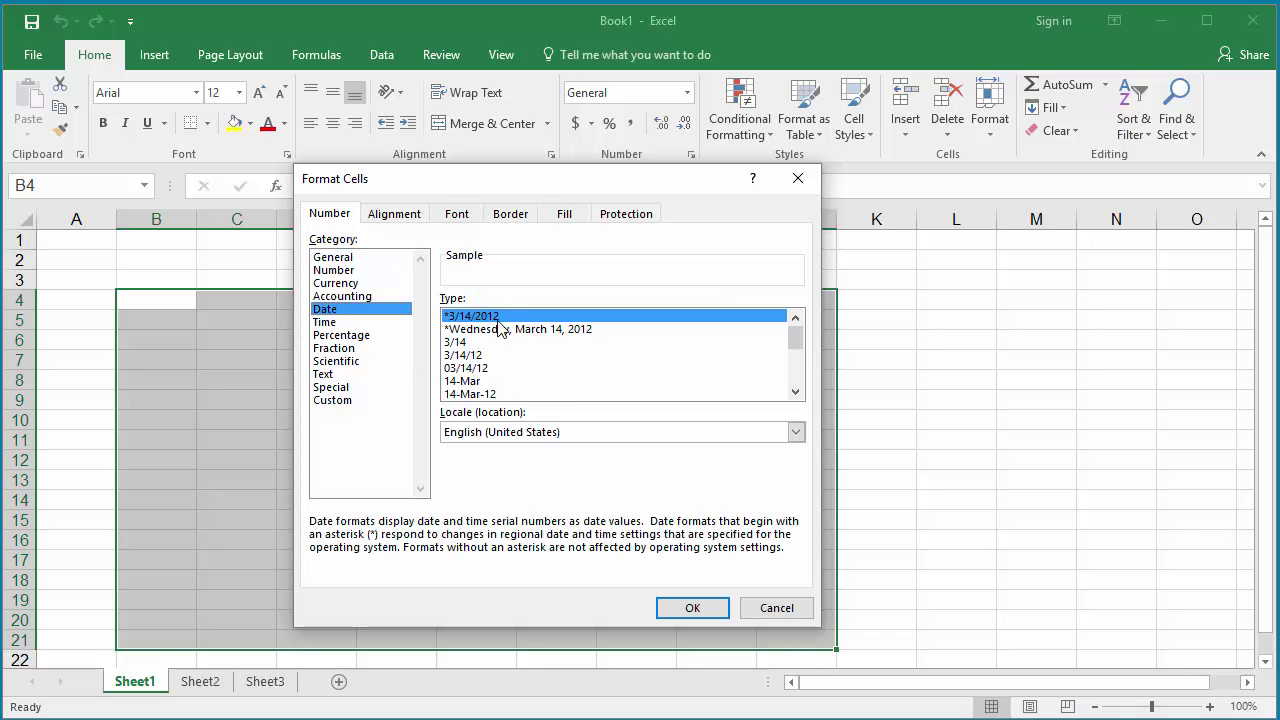
pyautogui.click(693, 608)
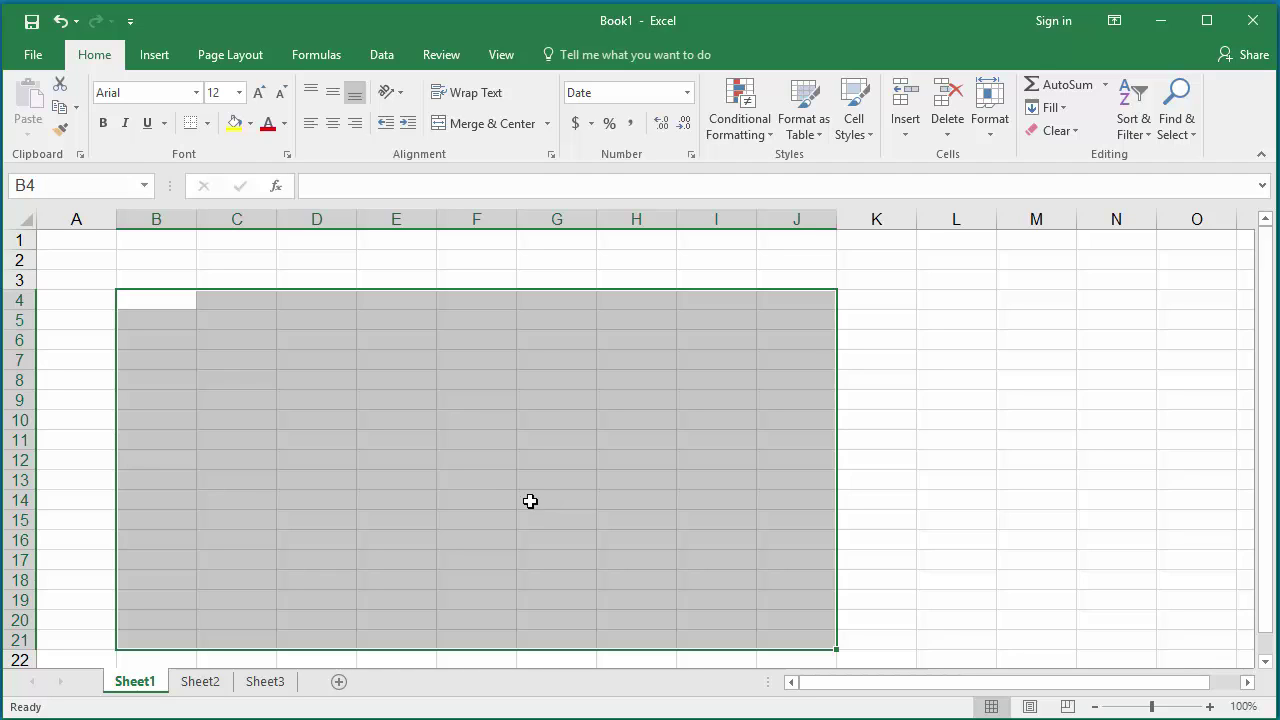
pyautogui.hotkey('shift', 'Left')
pyautogui.hotkey('shift', 'Left')
pyautogui.hotkey('shift', 'Up')
pyautogui.hotkey('shift', 'Up')
pyautogui.hotkey('shift', 'Up')
pyautogui.hotkey('shift', 'Up')
pyautogui.hotkey('shift', 'Up')
# Enter the date 11/21/16 in cell B4
pyautogui.click(162, 303)
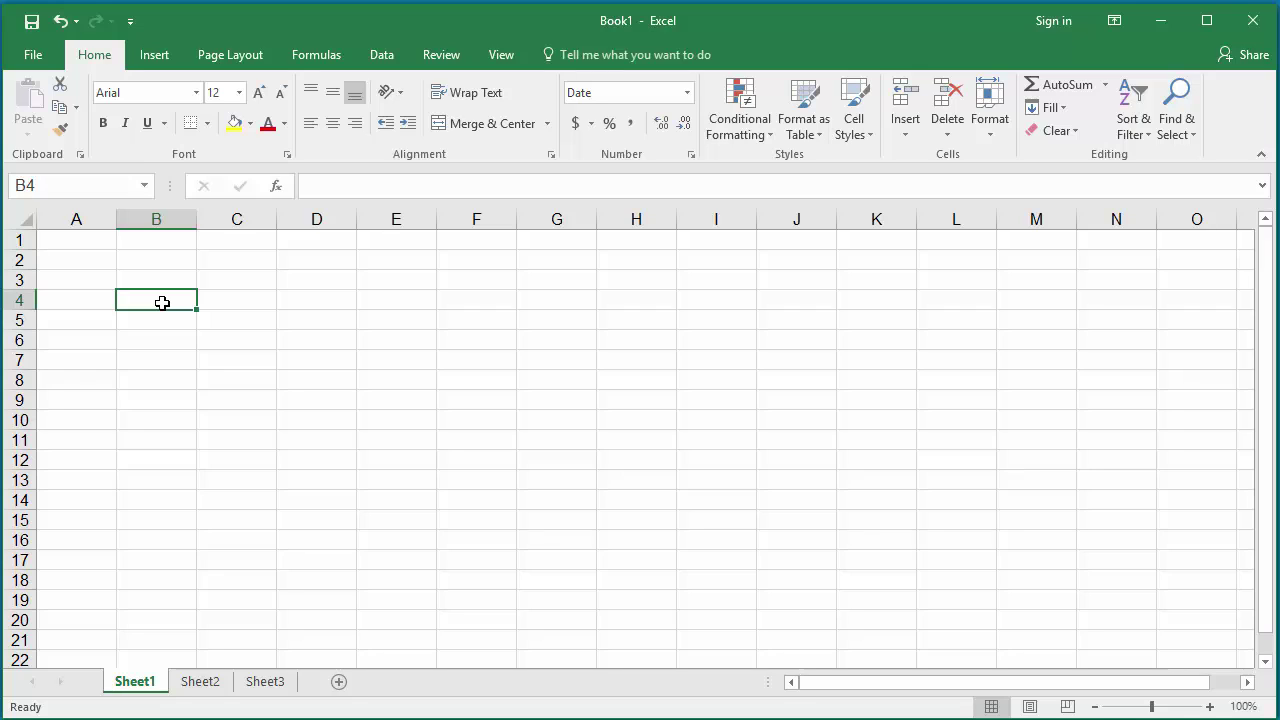
pyautogui.write('11/')
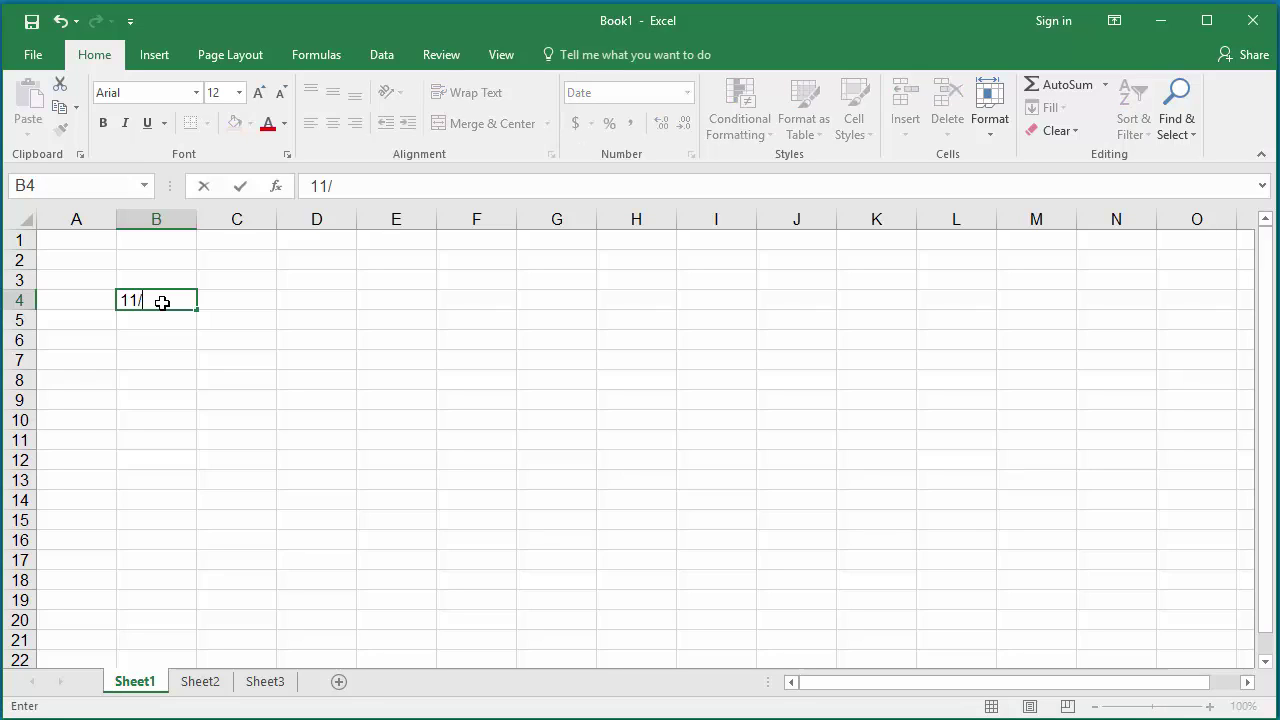
pyautogui.write('21/16')
pyautogui.press('Return')
# Fill the date in B4 down to B15 with the Fill Days option, and undo the fill
pyautogui.click(162, 303)
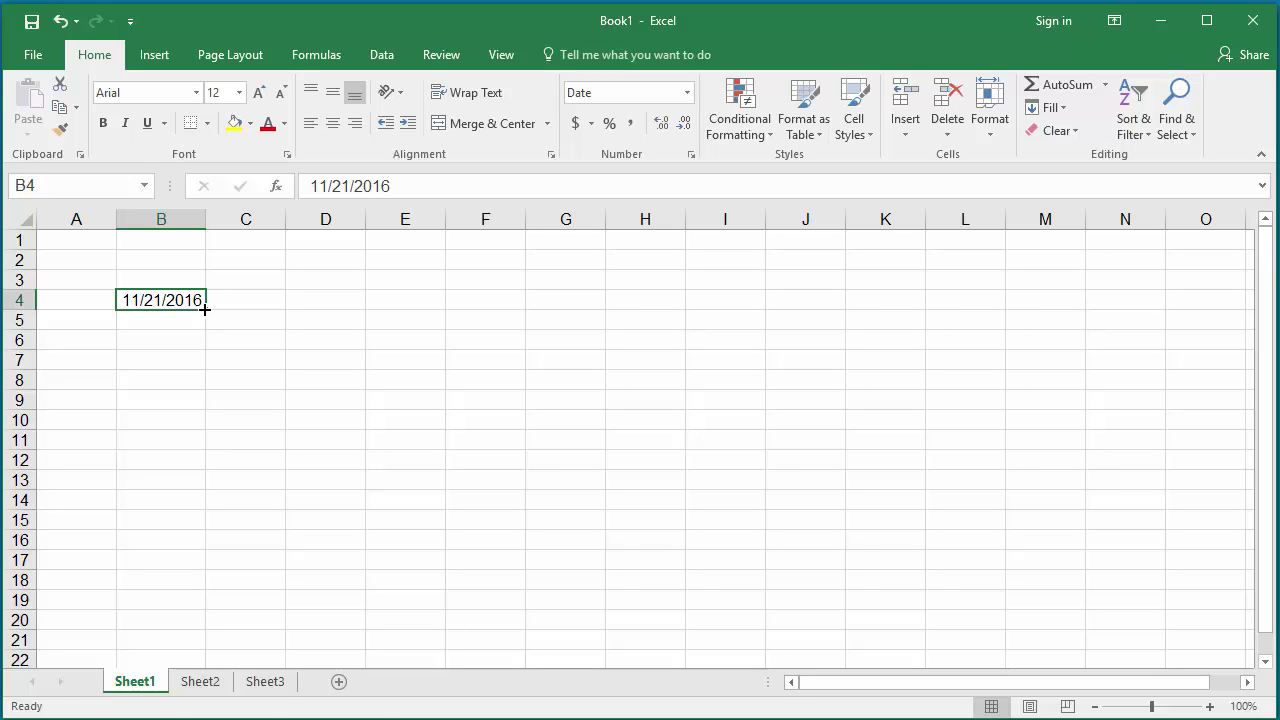
pyautogui.moveTo(204, 310); pyautogui.dragTo(181, 540)
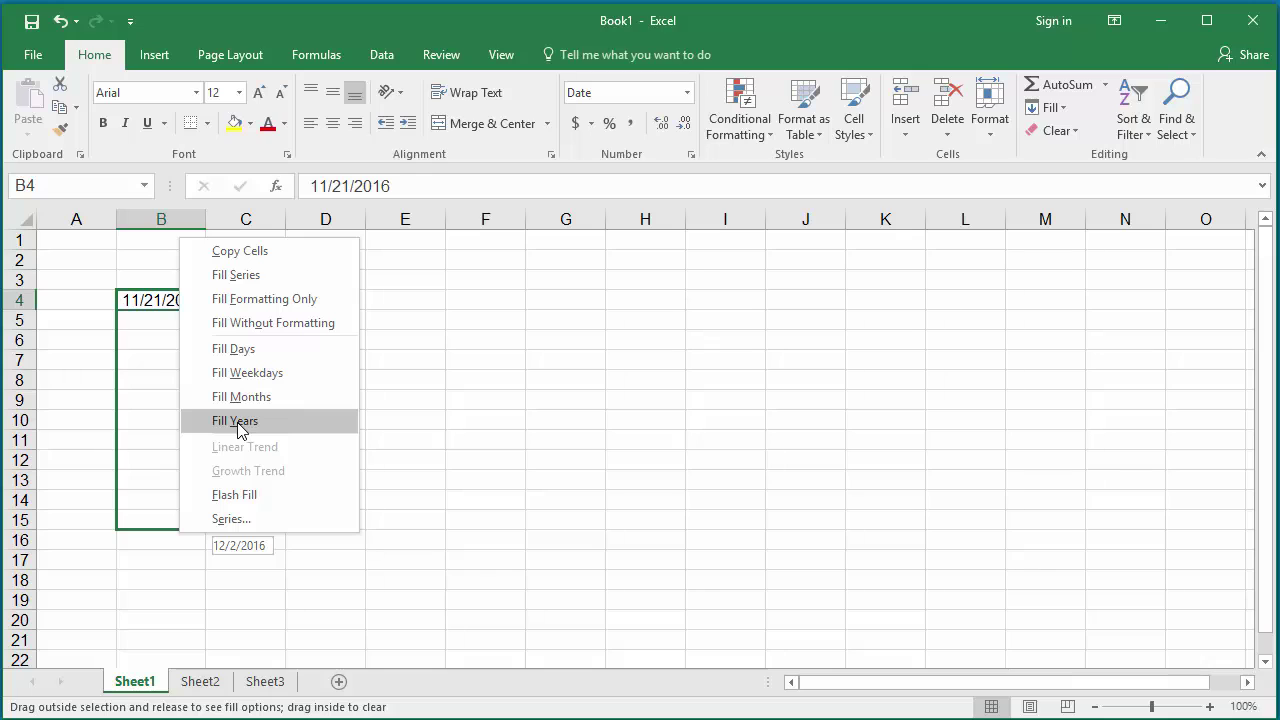
pyautogui.click(243, 349)
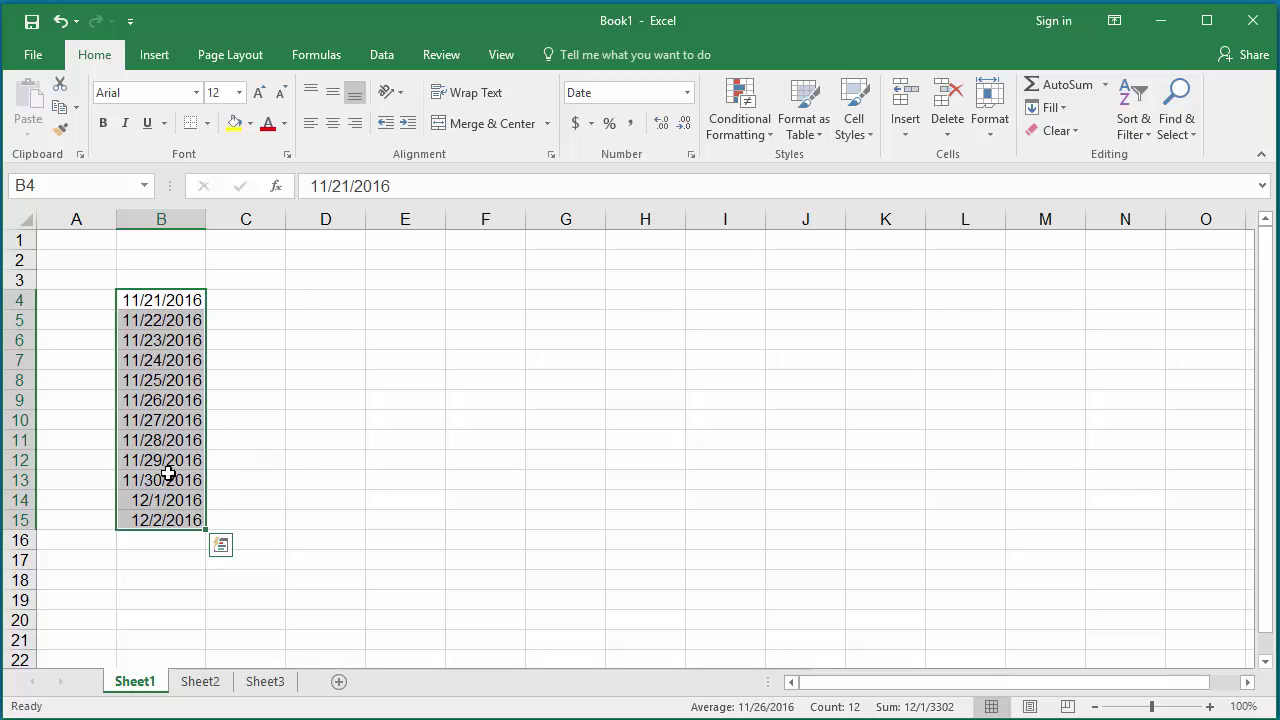
pyautogui.click(60, 20)
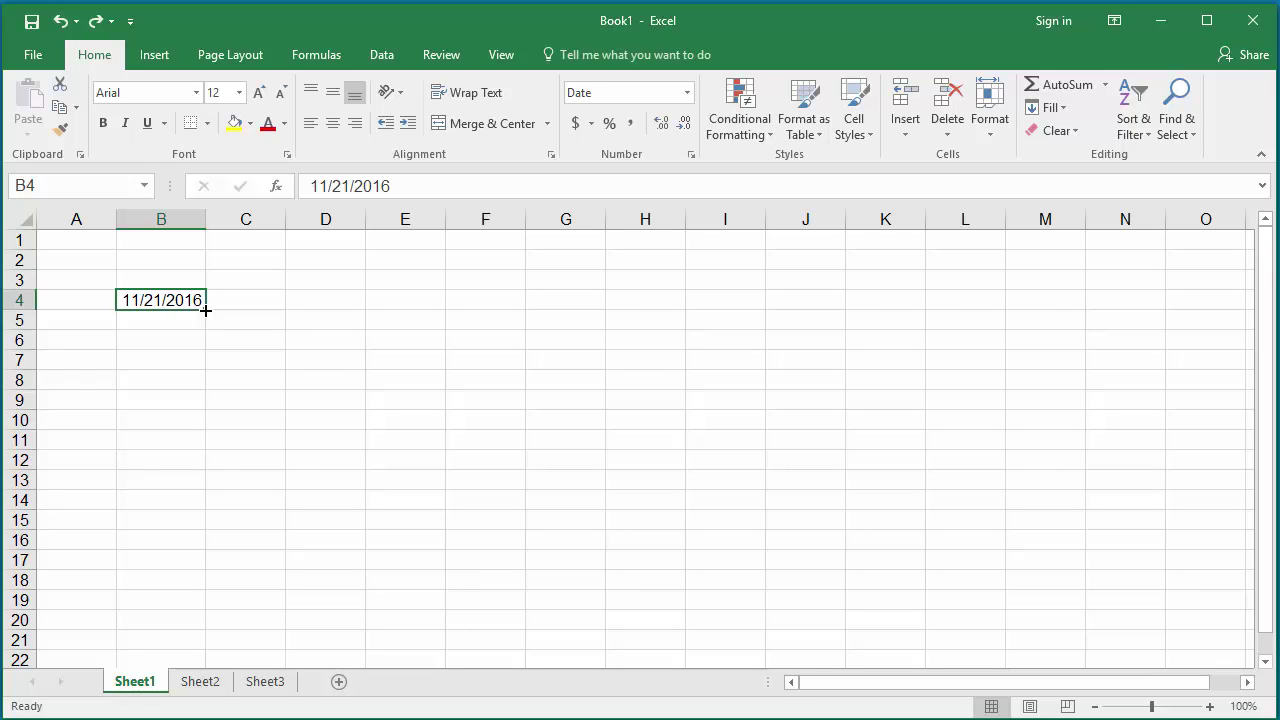
# Fill the date in B4 down to B16 with Fill Weekdays, check the dates in B8 and B9, and undo the fill
pyautogui.moveTo(205, 310); pyautogui.dragTo(178, 564)
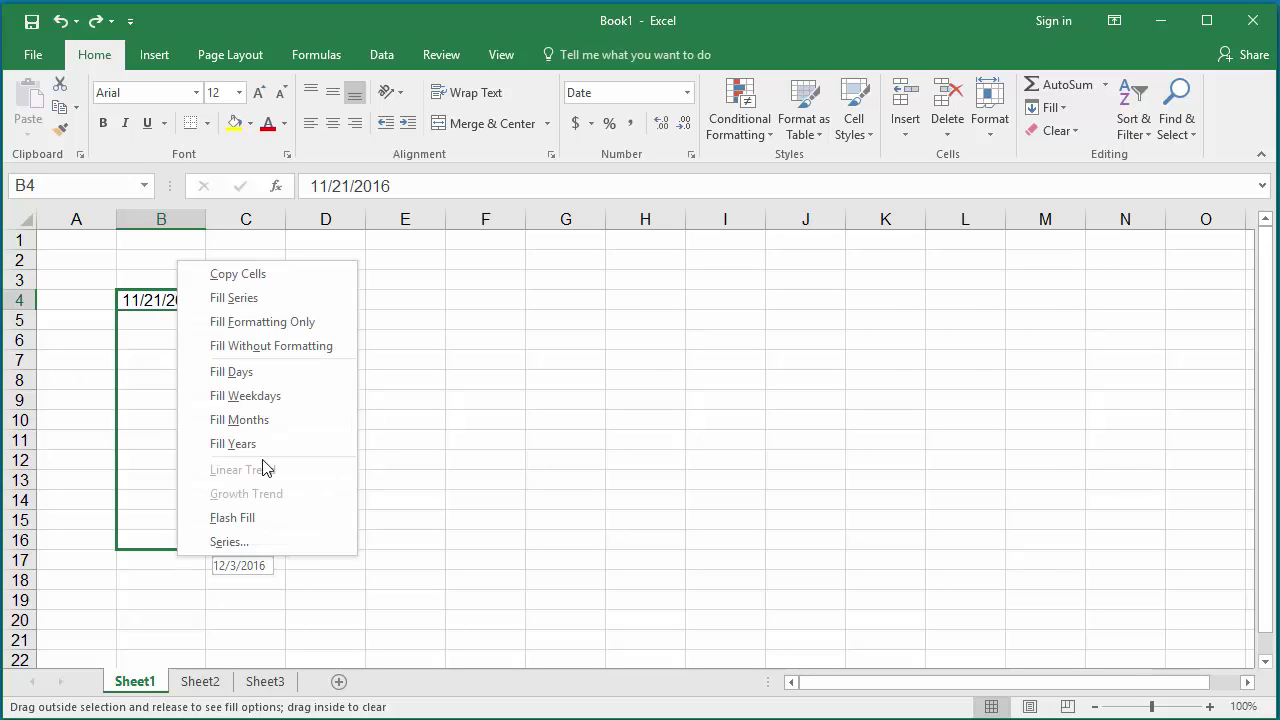
pyautogui.click(248, 396)
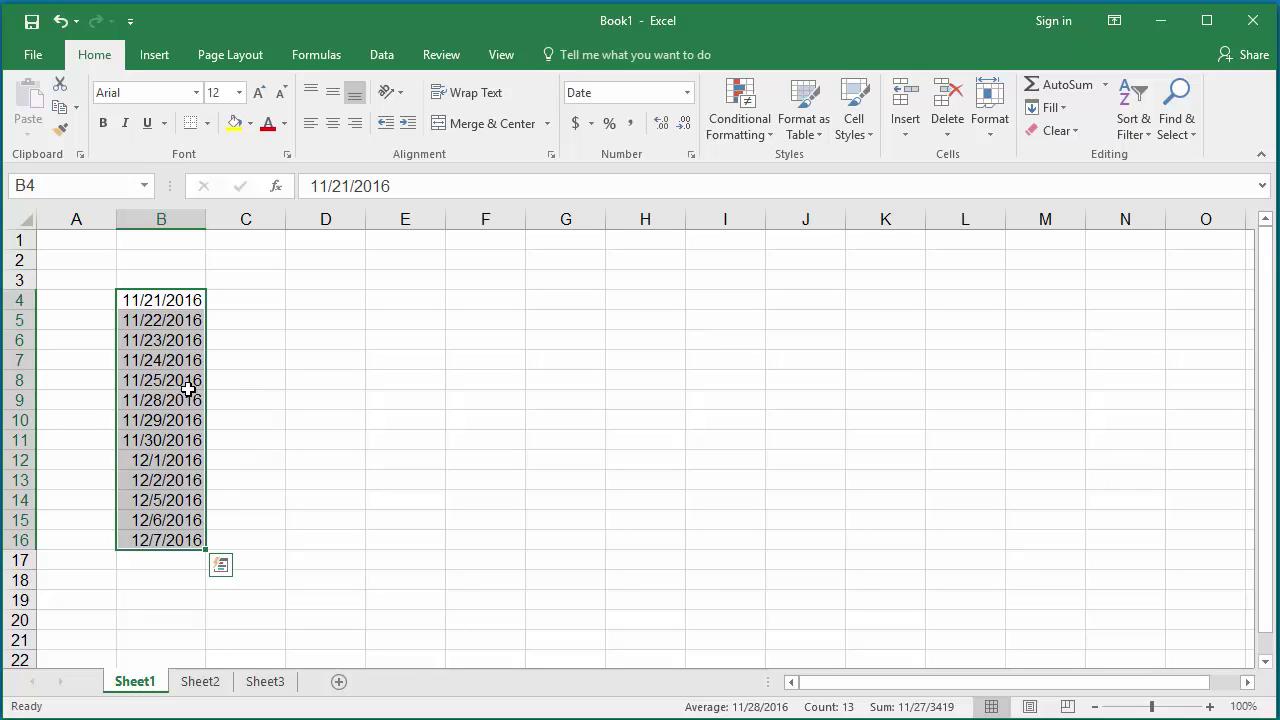
pyautogui.click(180, 384)
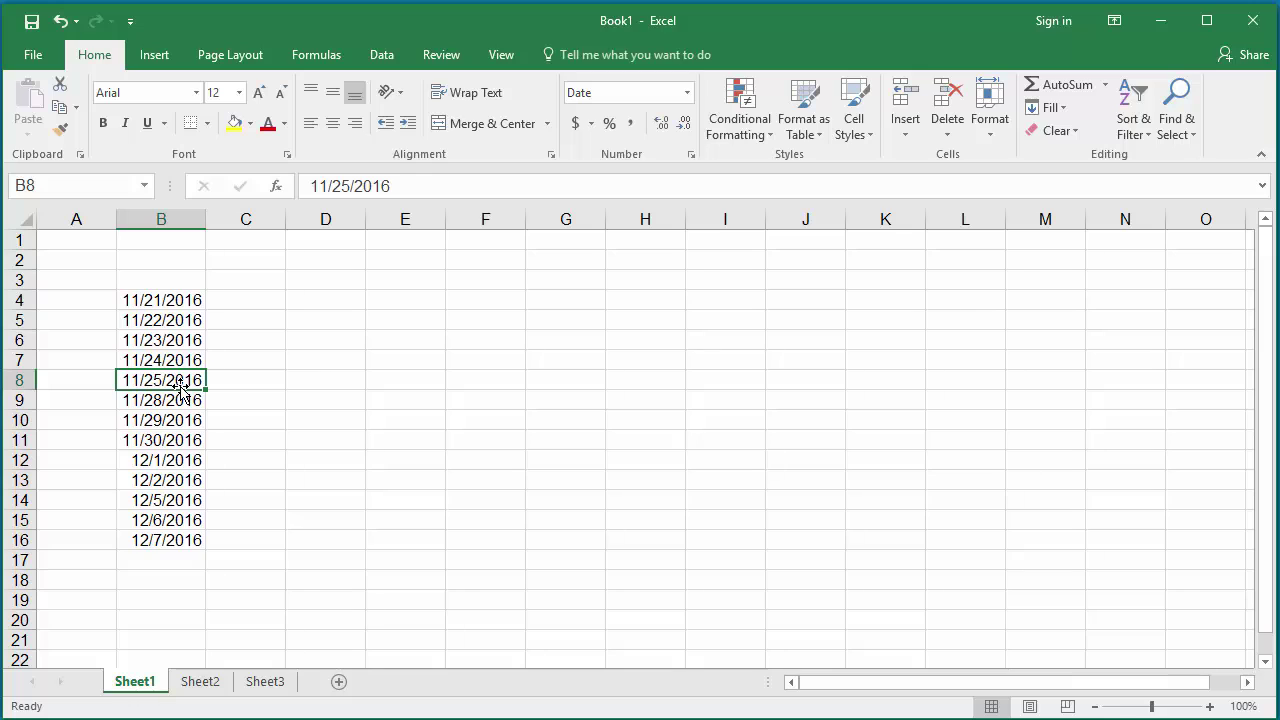
pyautogui.click(158, 405)
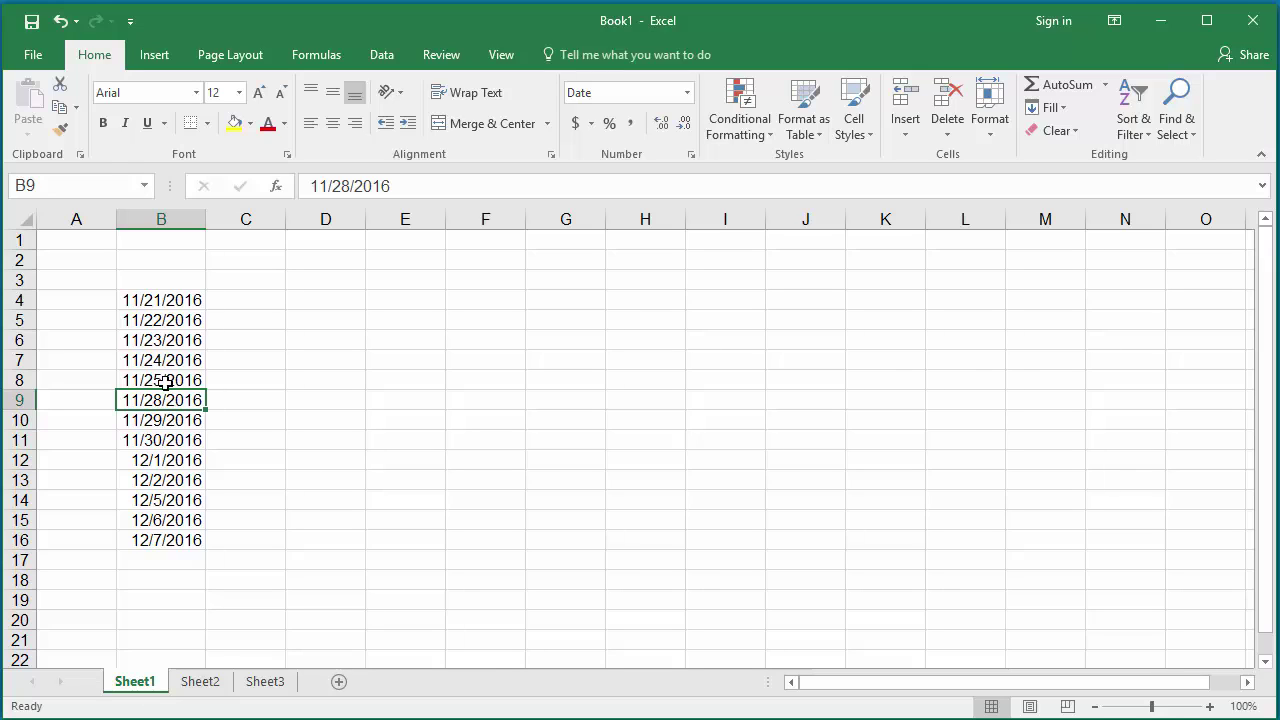
pyautogui.click(62, 22)
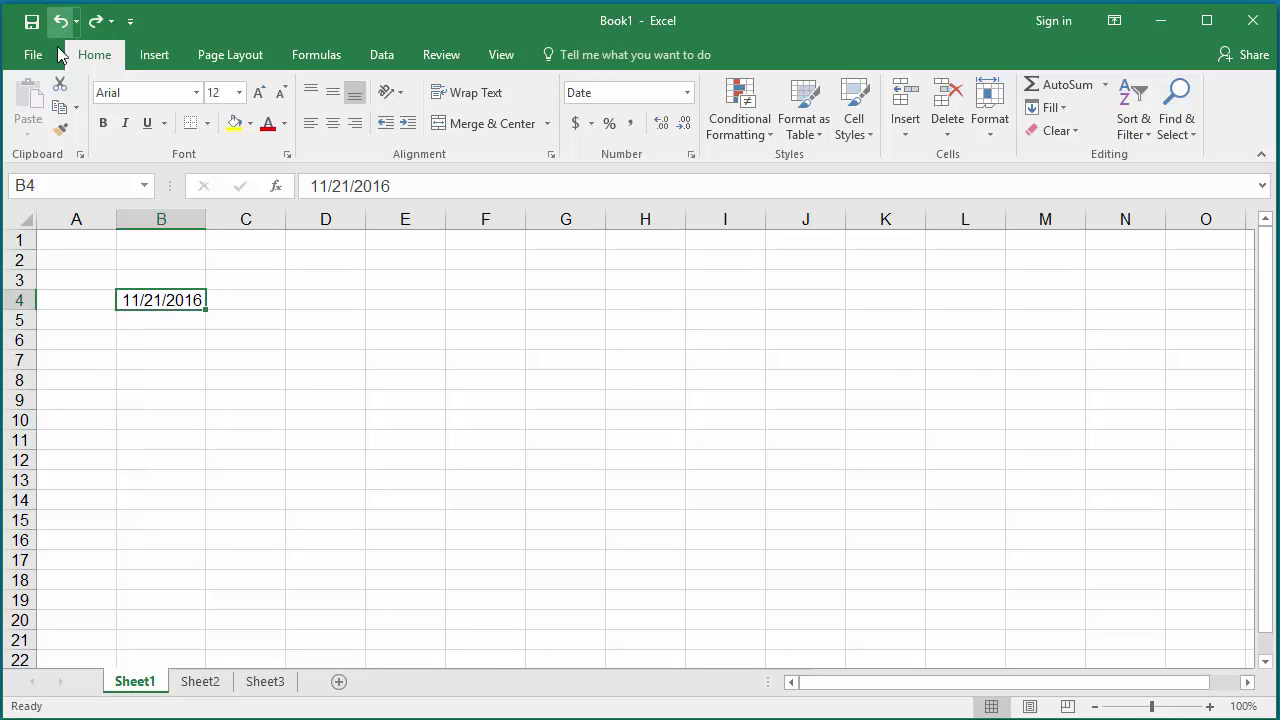
# Change the date in cell B4 to 11/29/2016
pyautogui.doubleClick(164, 303)
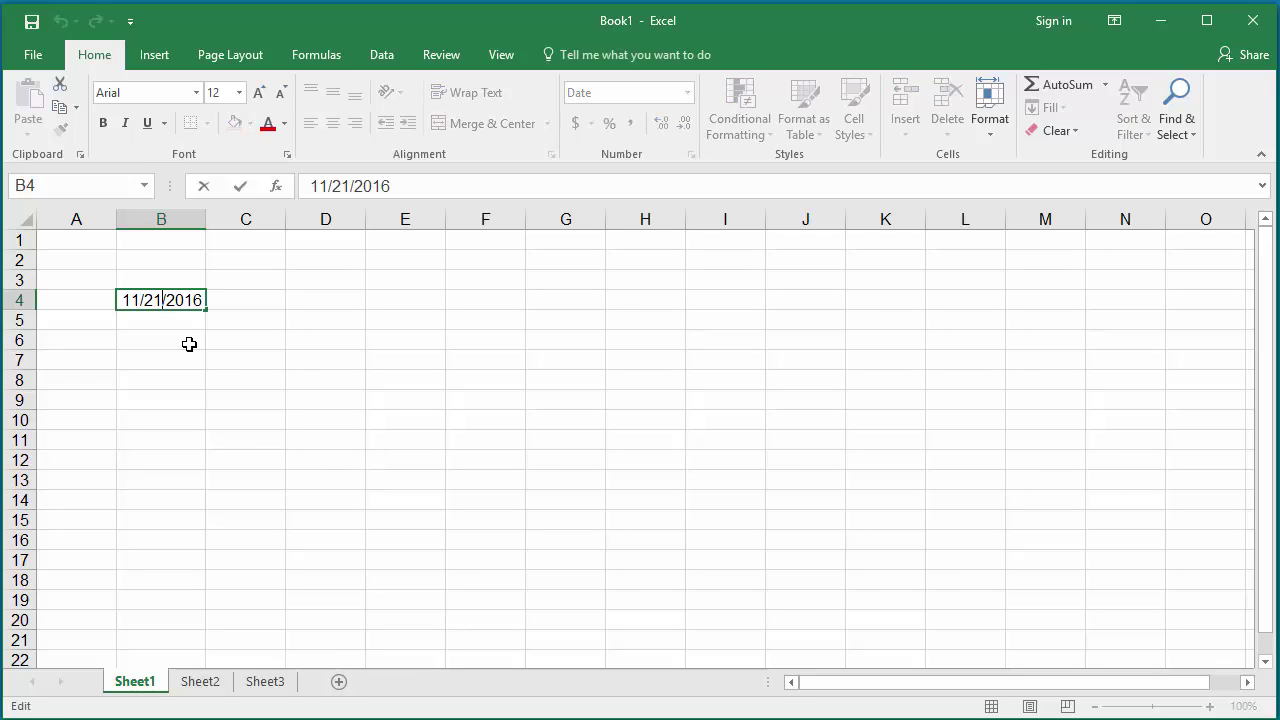
pyautogui.press('BackSpace')
pyautogui.write('9')
pyautogui.press('Return')
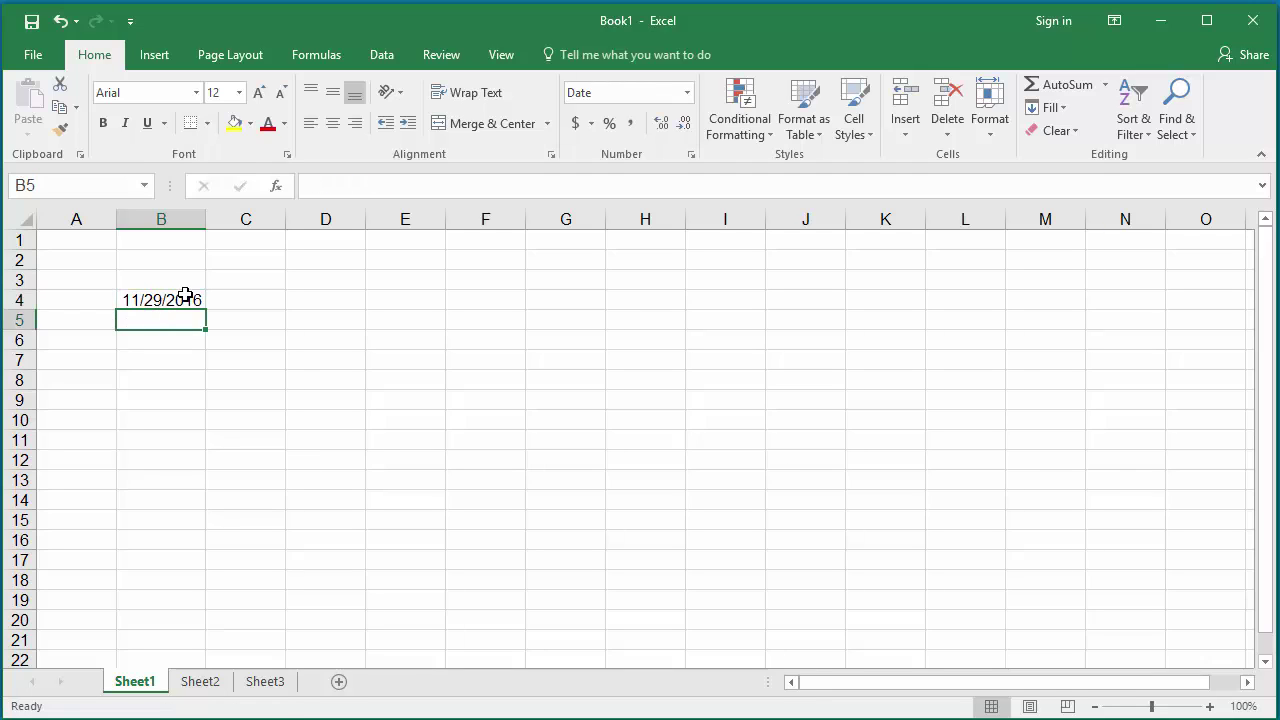
# Fill the date in B4 down to B16 with Fill Months, check the February date, and undo the fill
pyautogui.click(185, 296)
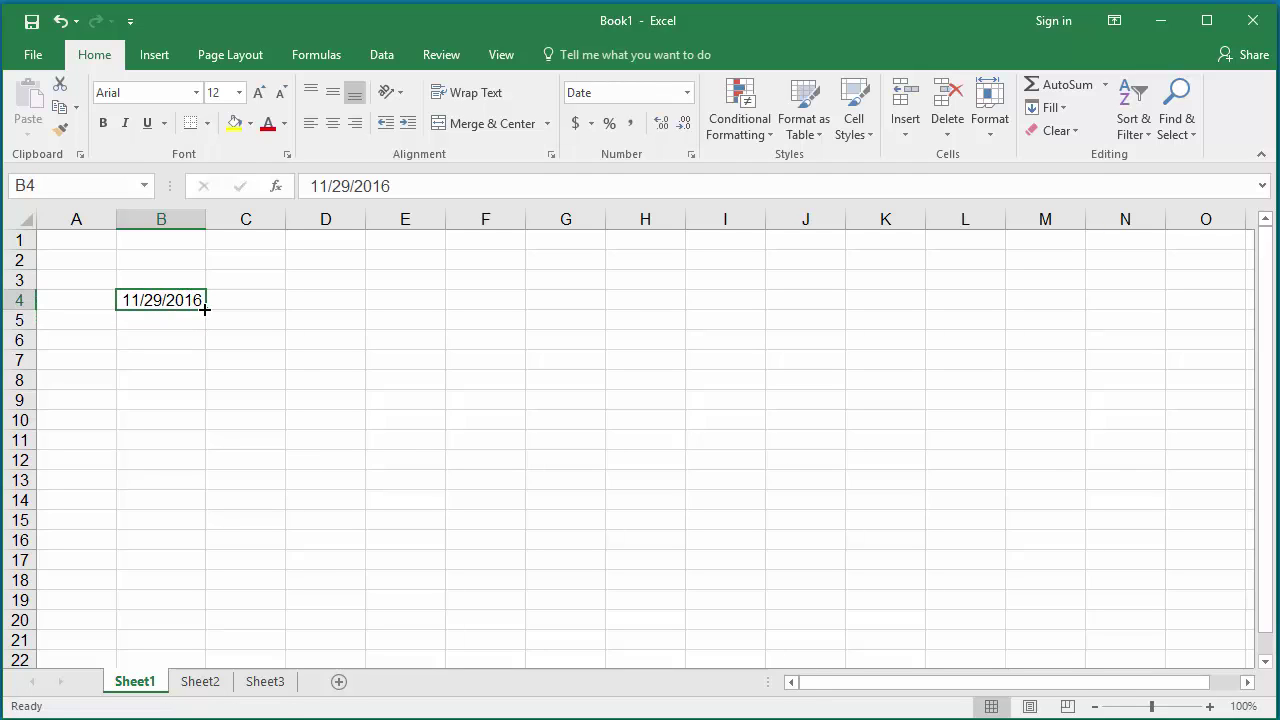
pyautogui.moveTo(204, 309); pyautogui.dragTo(166, 563)
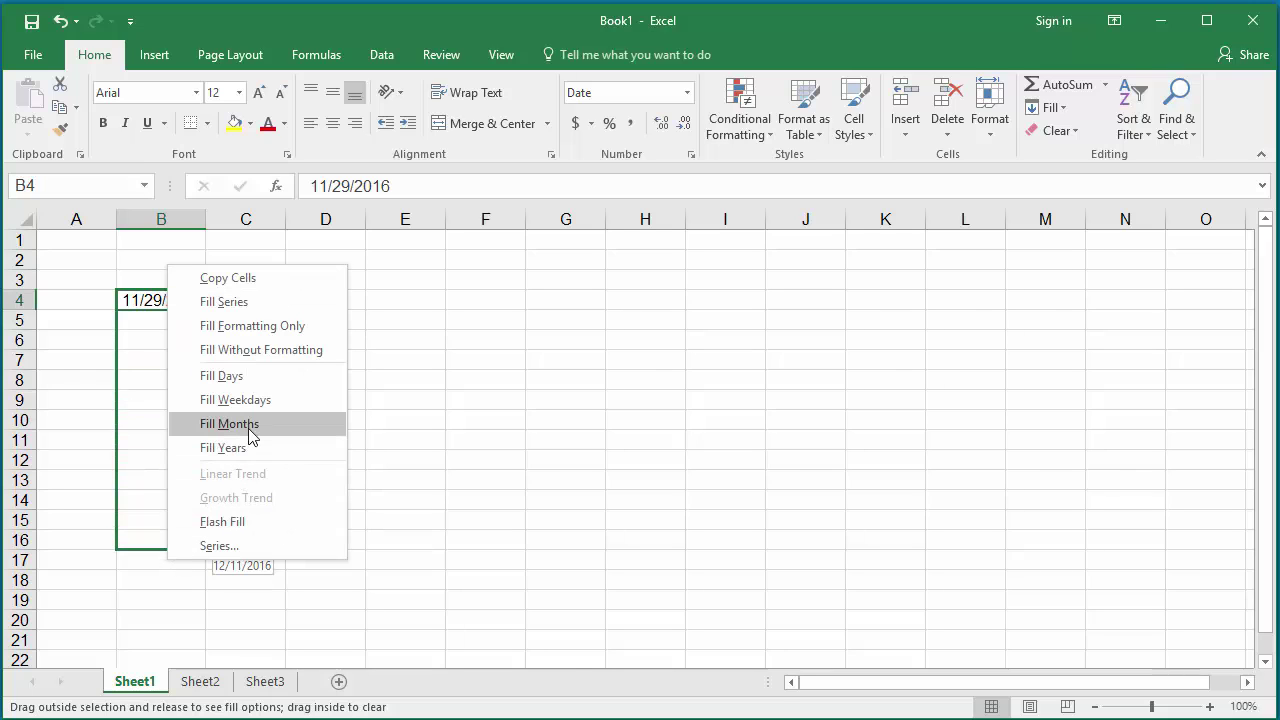
pyautogui.click(230, 424)
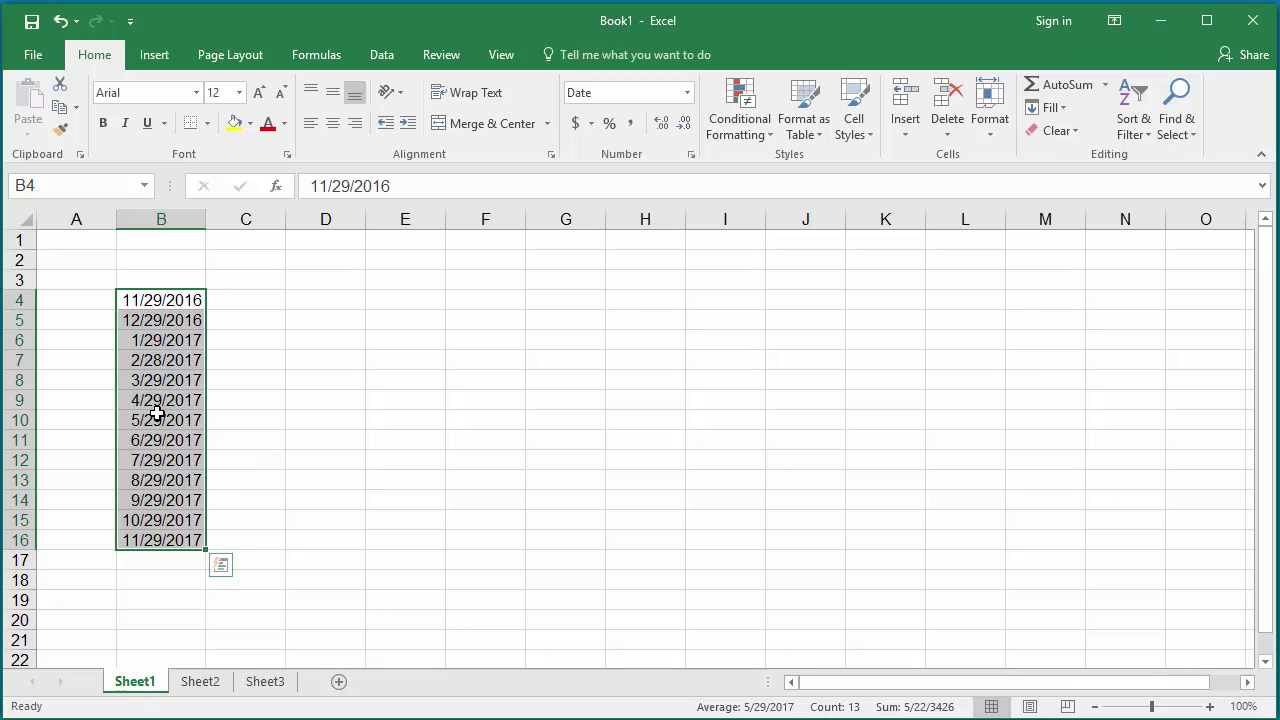
pyautogui.click(175, 368)
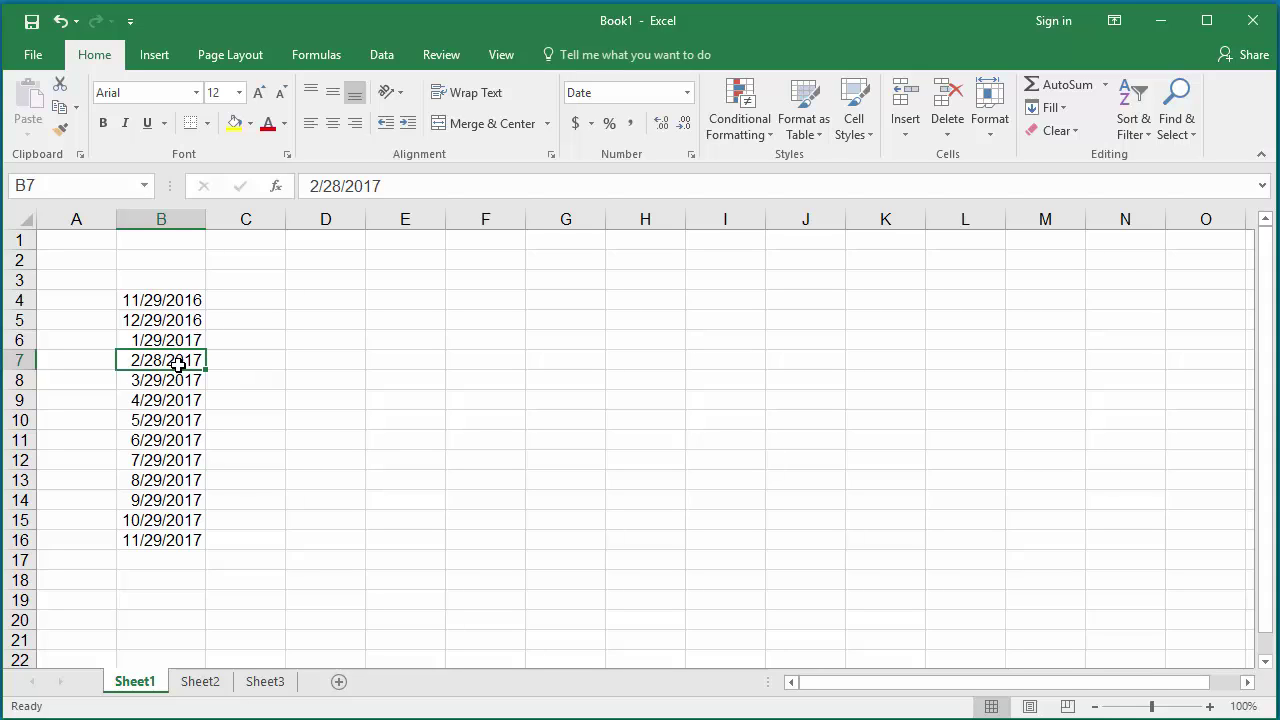
pyautogui.click(62, 22)
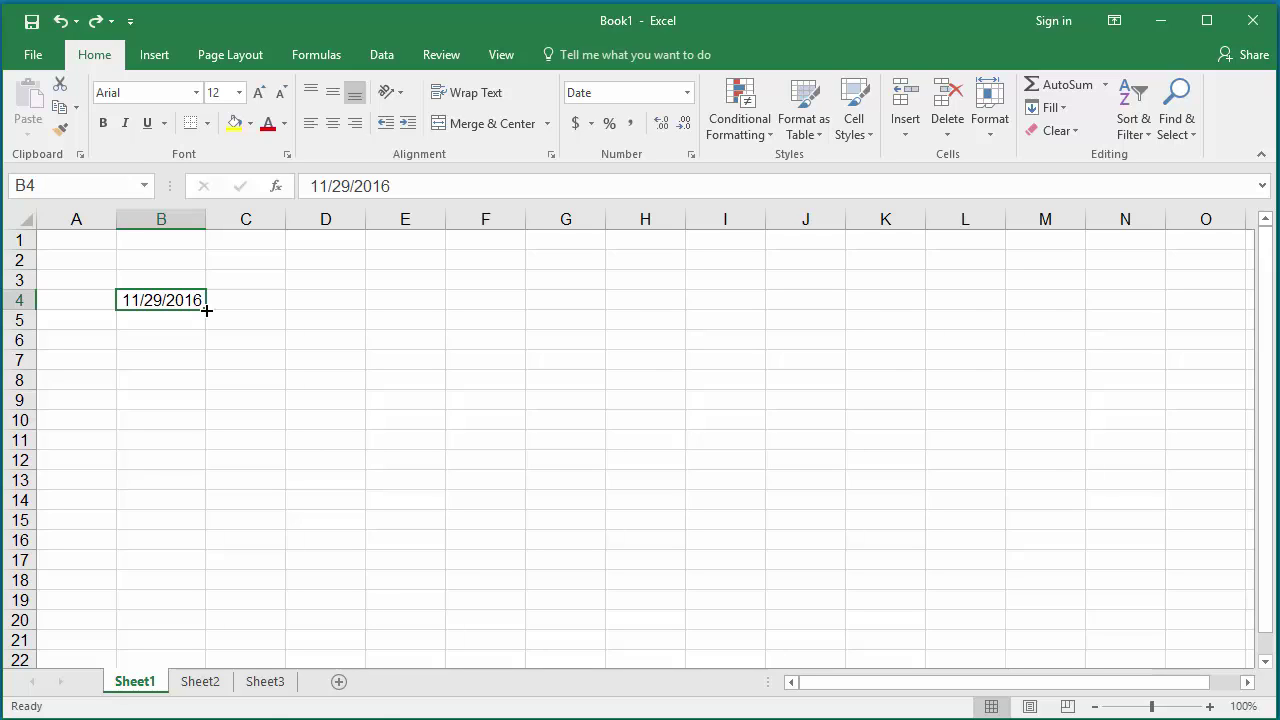
# Fill the date in B4 down to B15 with Fill Years, and replace the date in B4 with 11/29/2030
pyautogui.moveTo(206, 310); pyautogui.dragTo(202, 540)
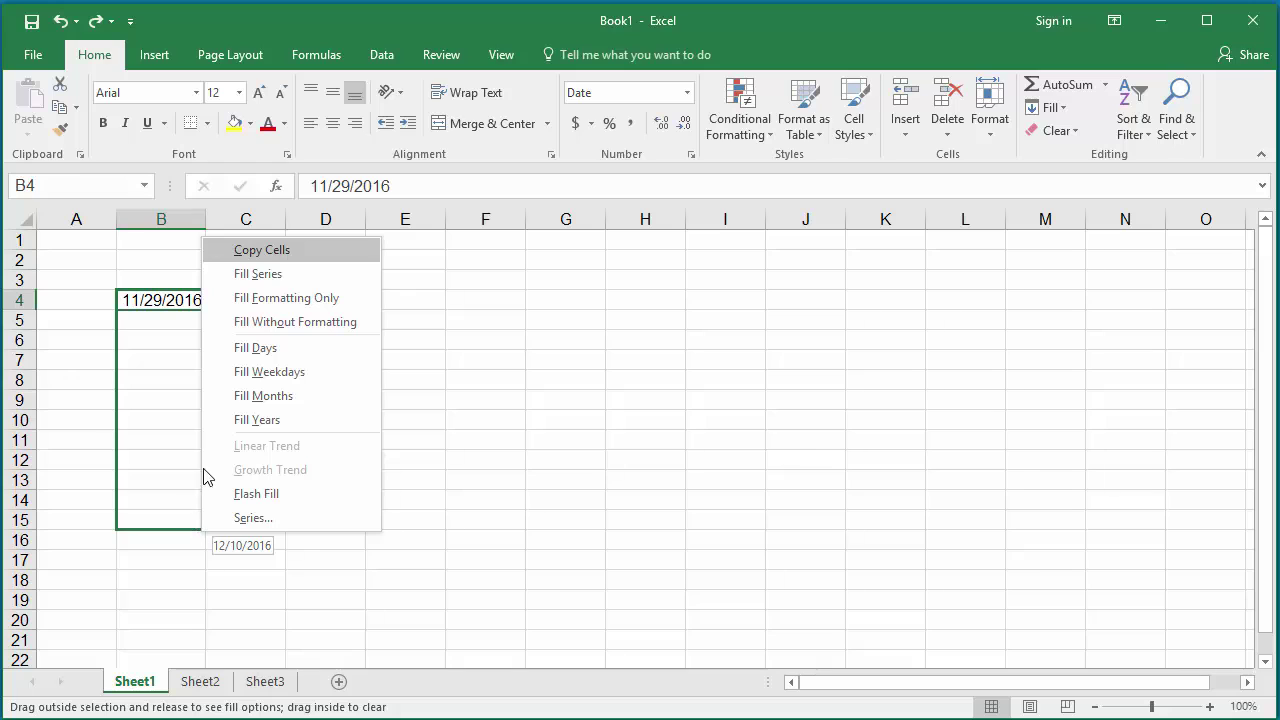
pyautogui.click(268, 422)
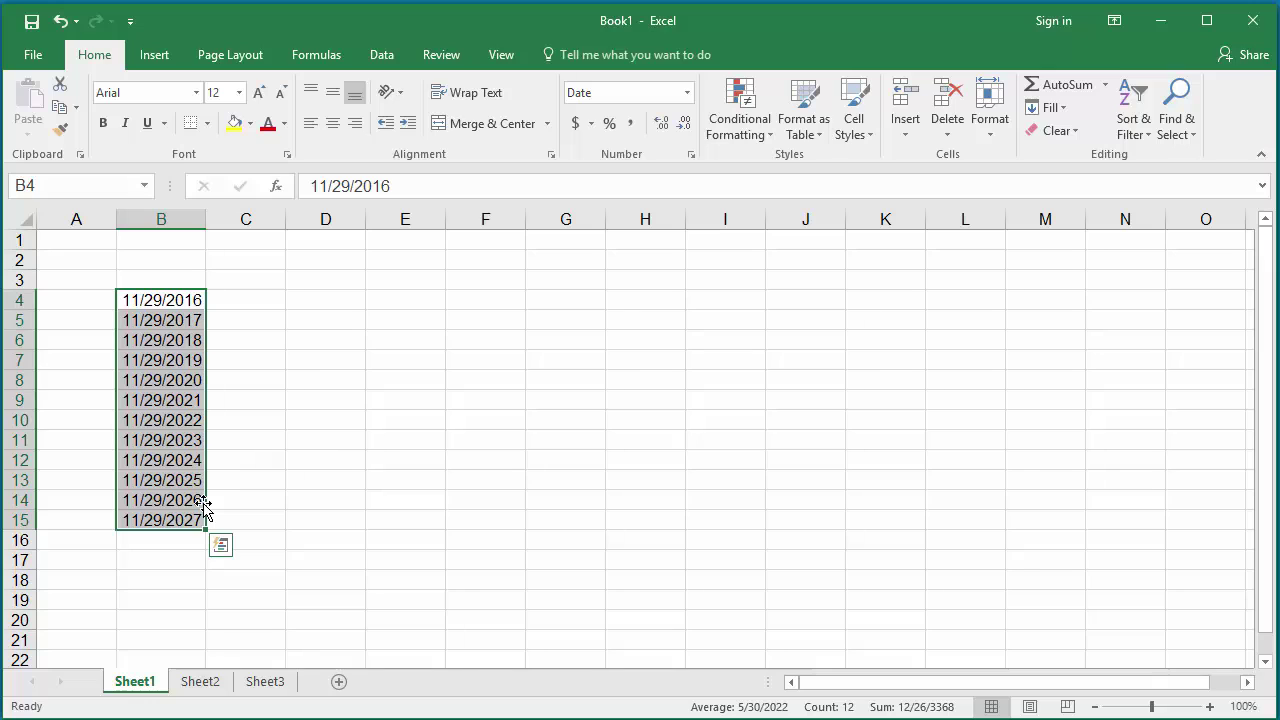
pyautogui.click(171, 298)
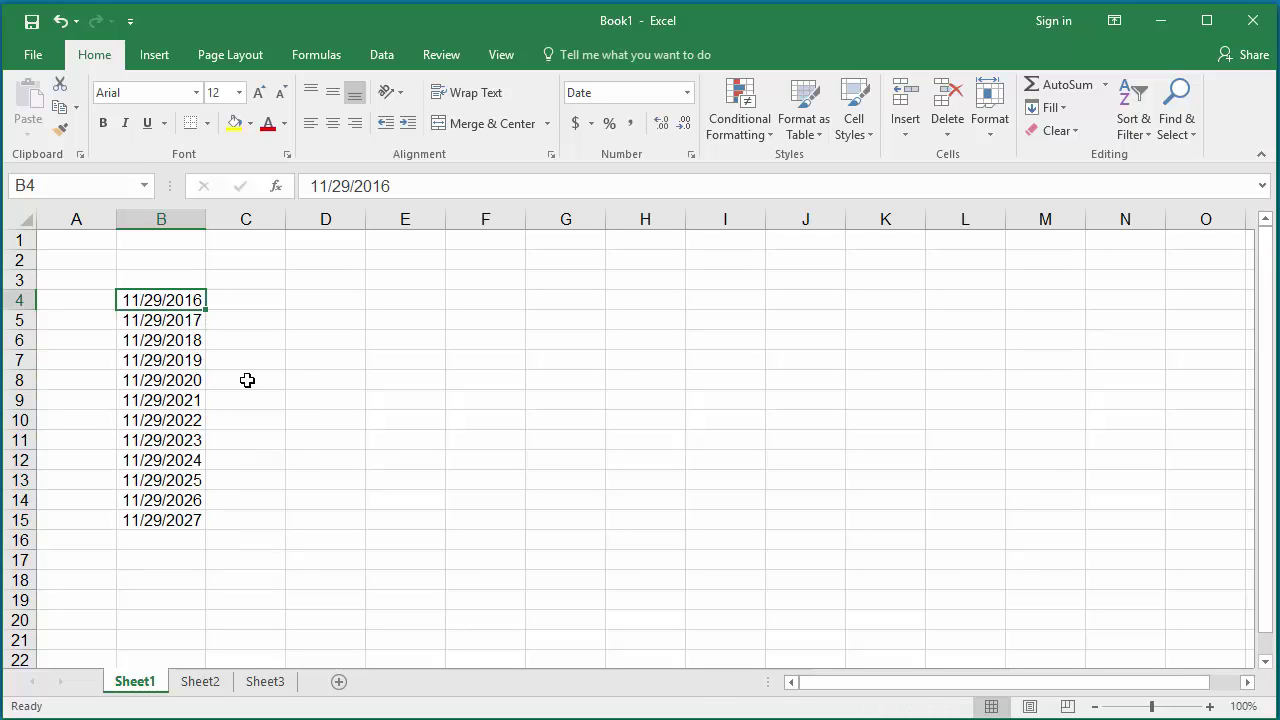
pyautogui.write('11/29')
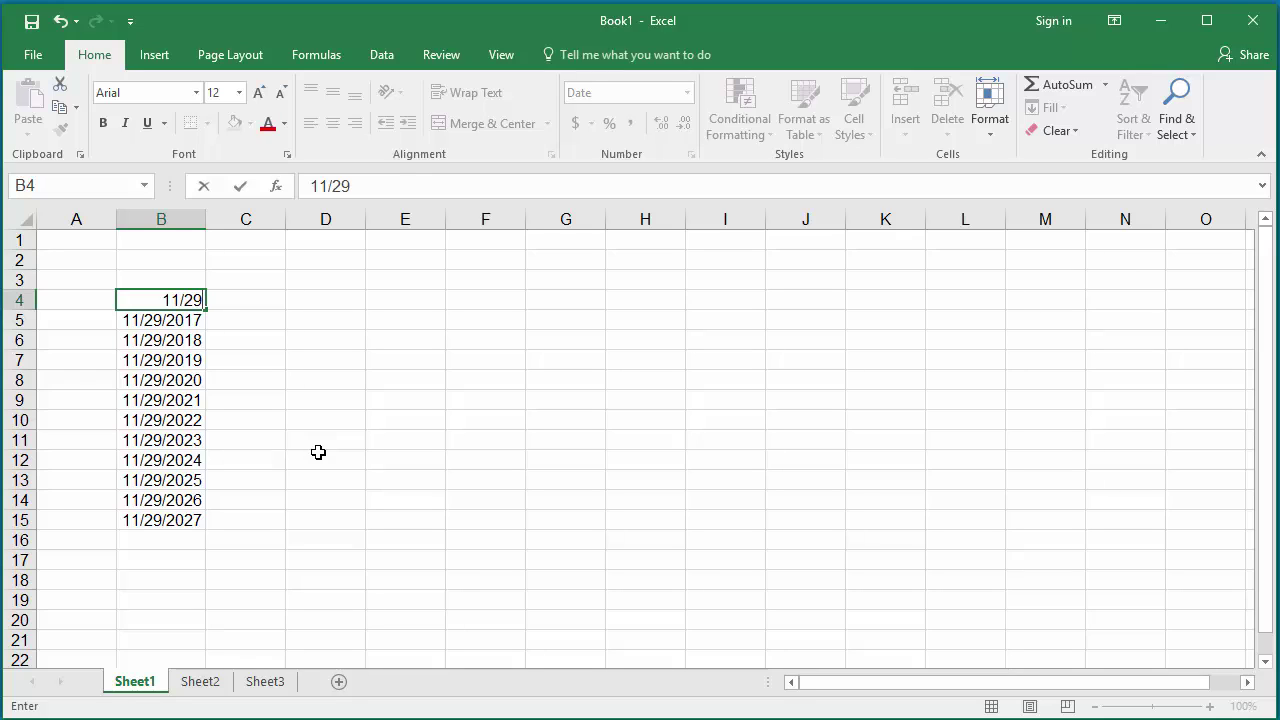
pyautogui.write('/2030')
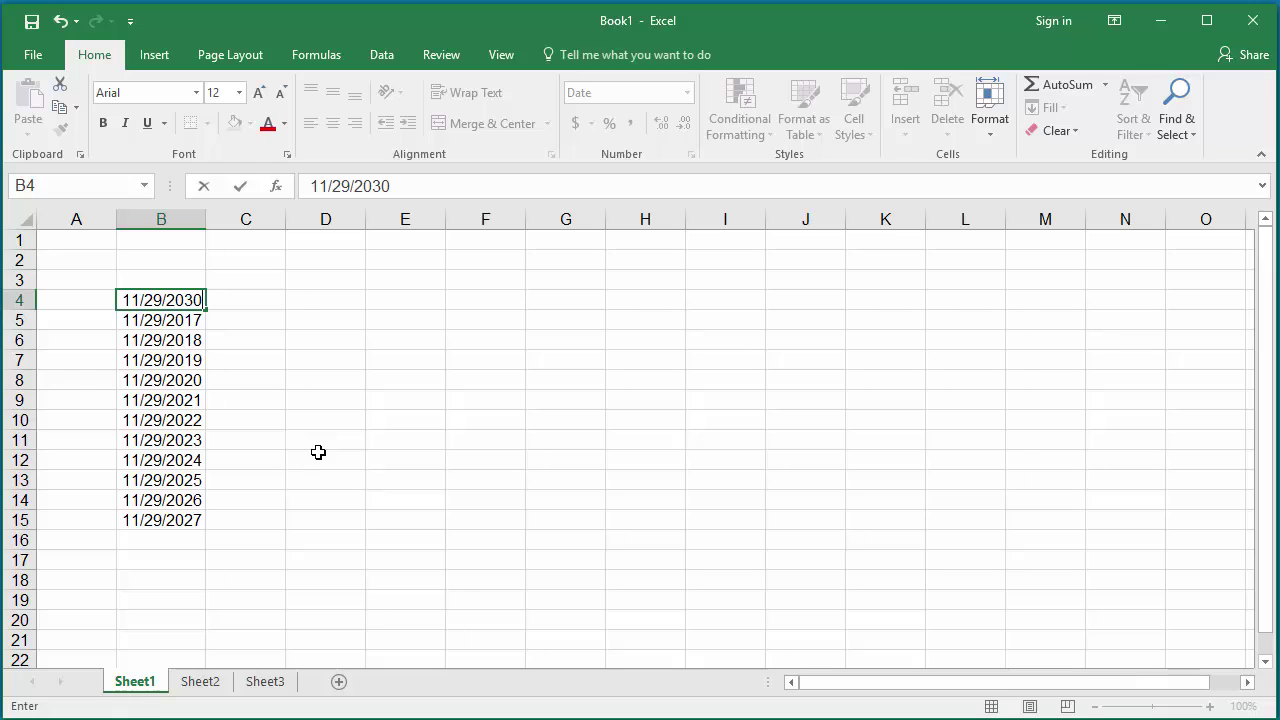
pyautogui.press('Return')
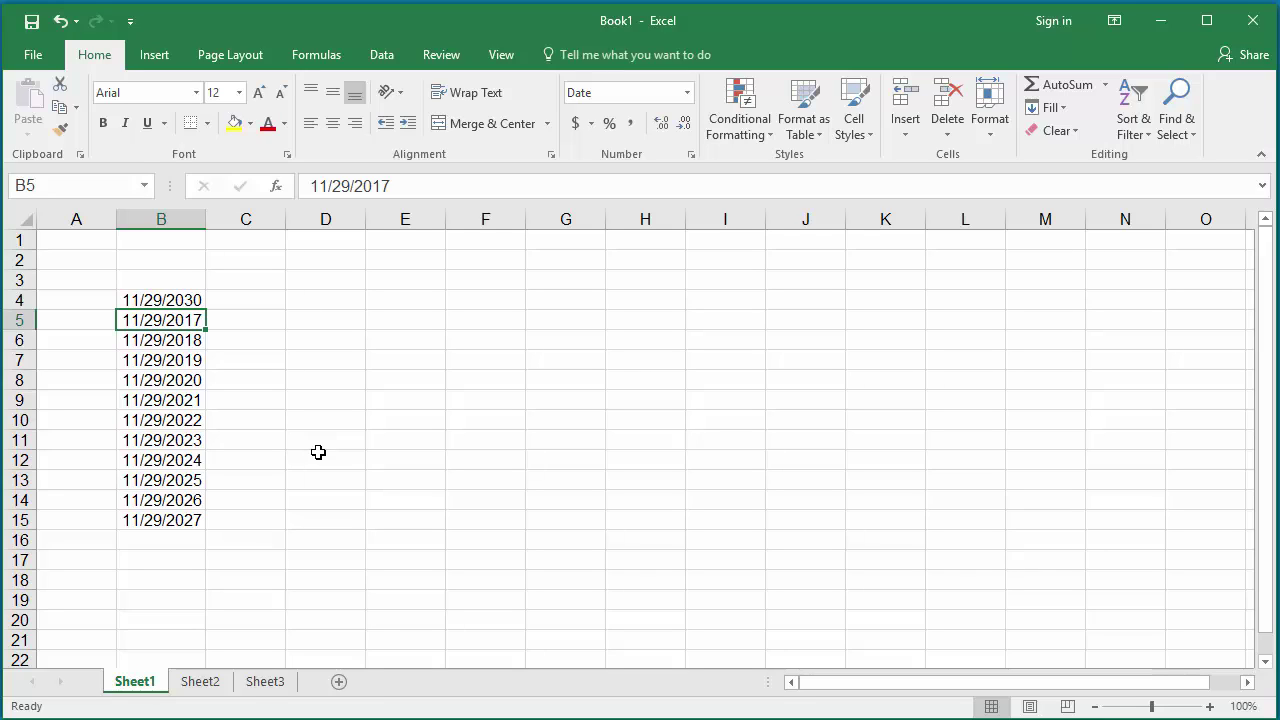
# Enter the date 11/21/16 in cell C4
pyautogui.click(257, 301)
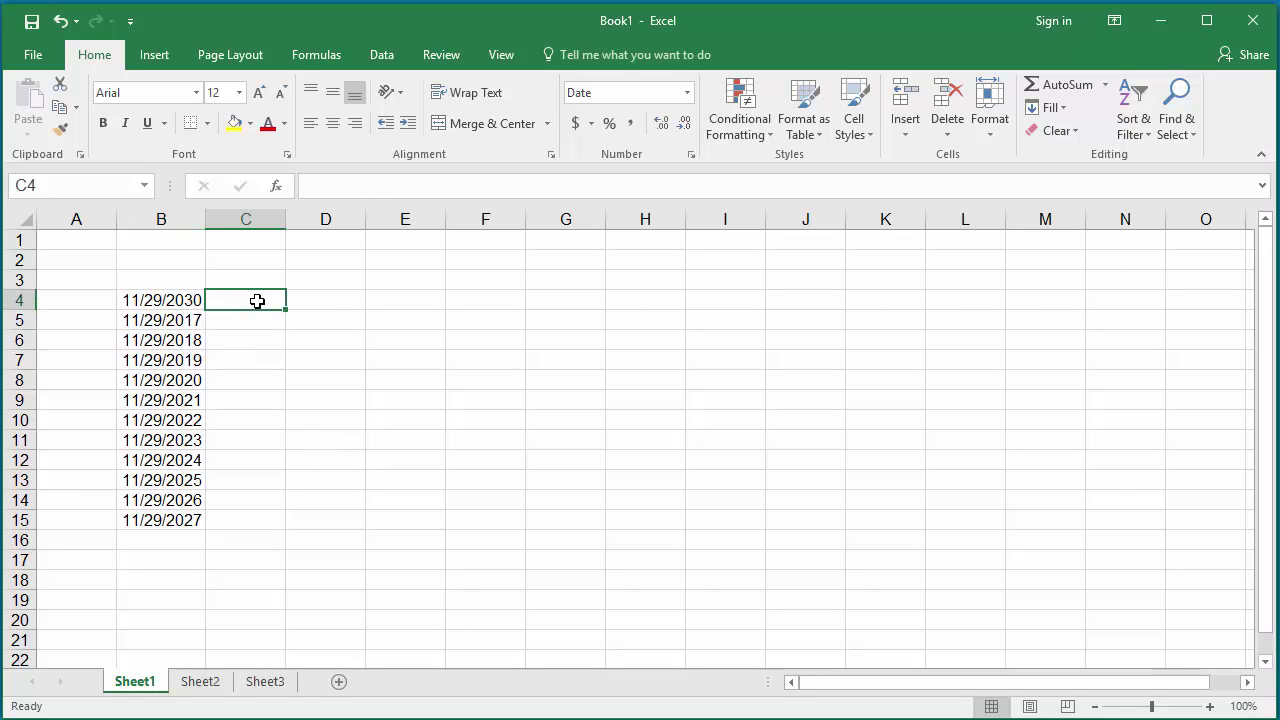
pyautogui.write('11')
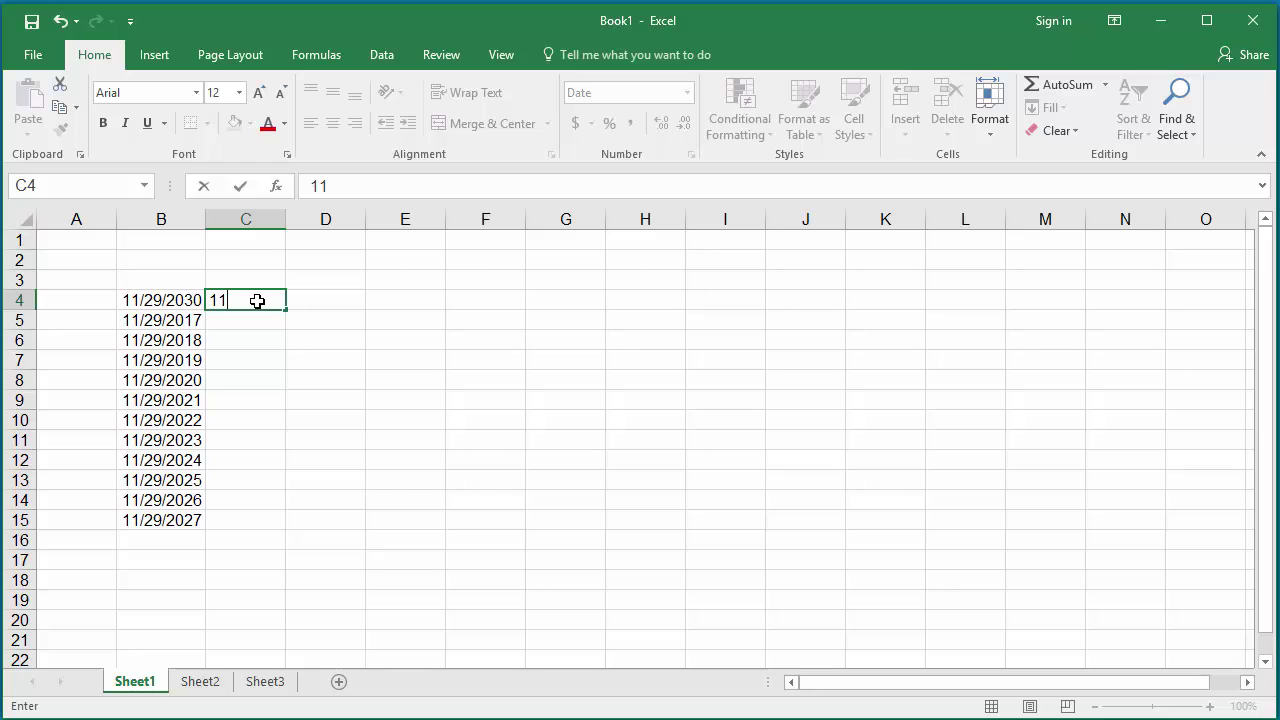
pyautogui.write('/21/16')
pyautogui.press('Return')
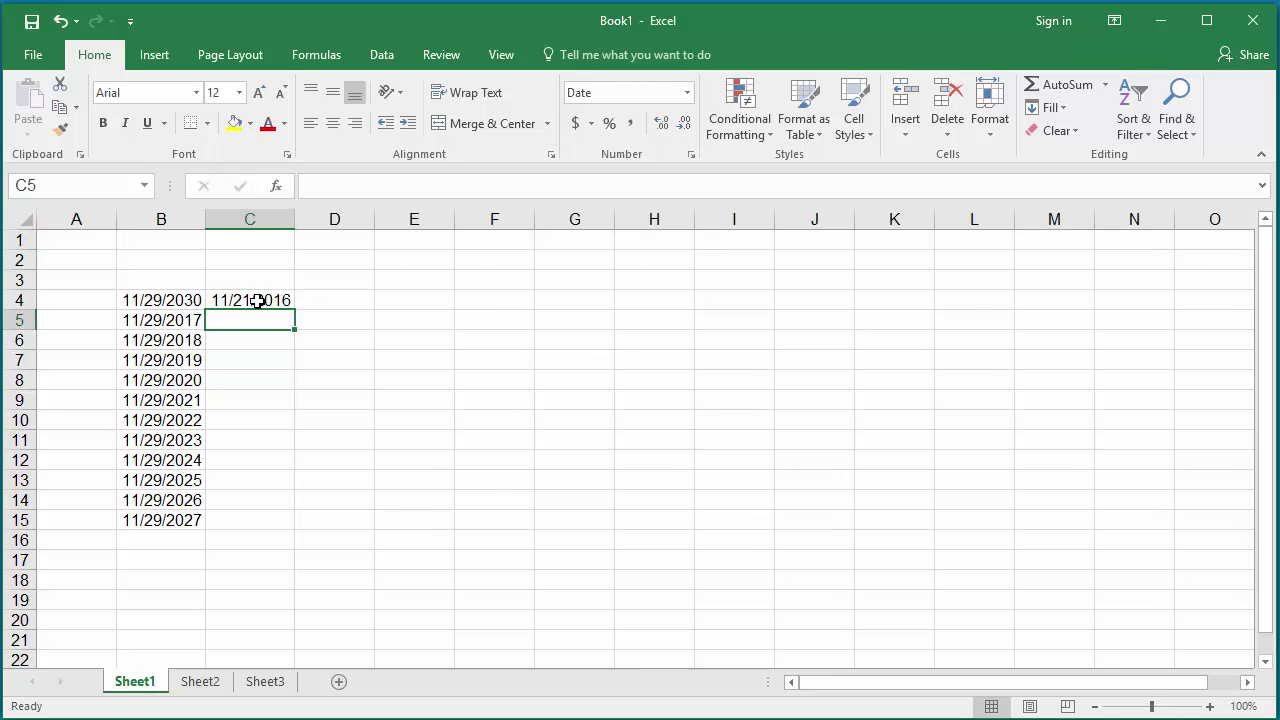
pyautogui.click(258, 300)
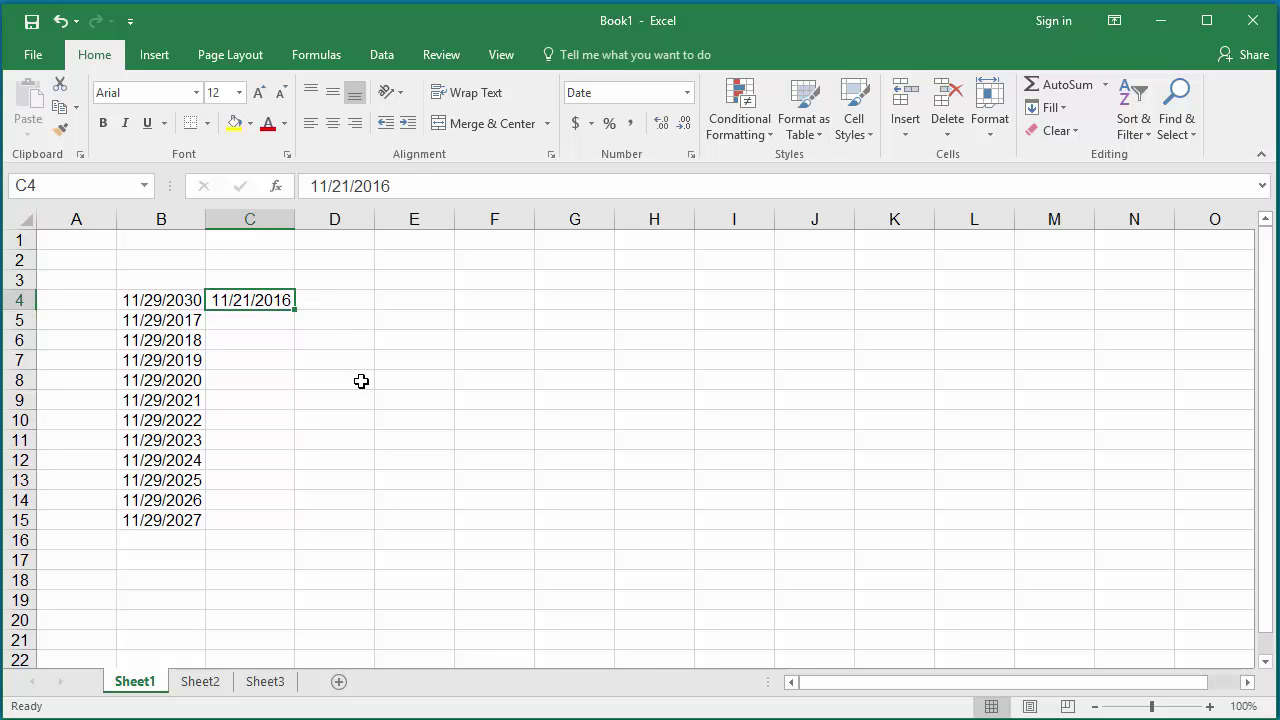
# Enter the formula =C4+1 in cell C5 and fill it down to C17
pyautogui.click(264, 319)
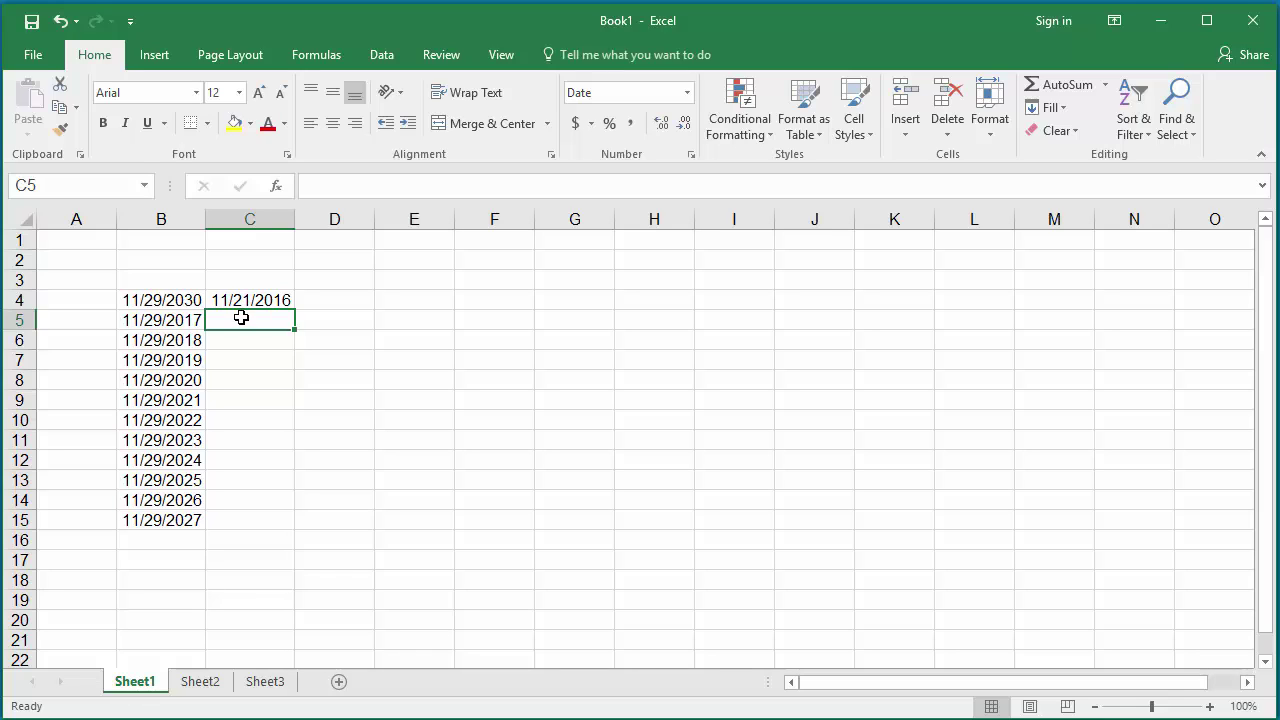
pyautogui.click(311, 186)
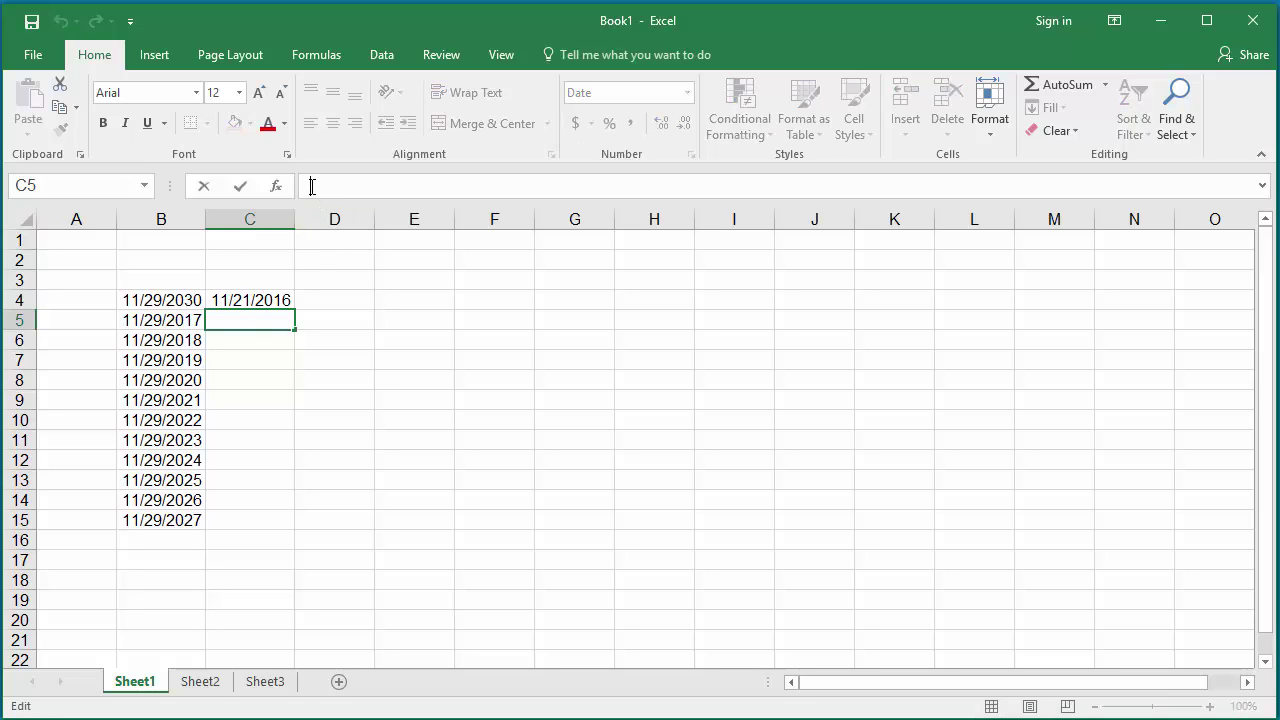
pyautogui.write('=C')
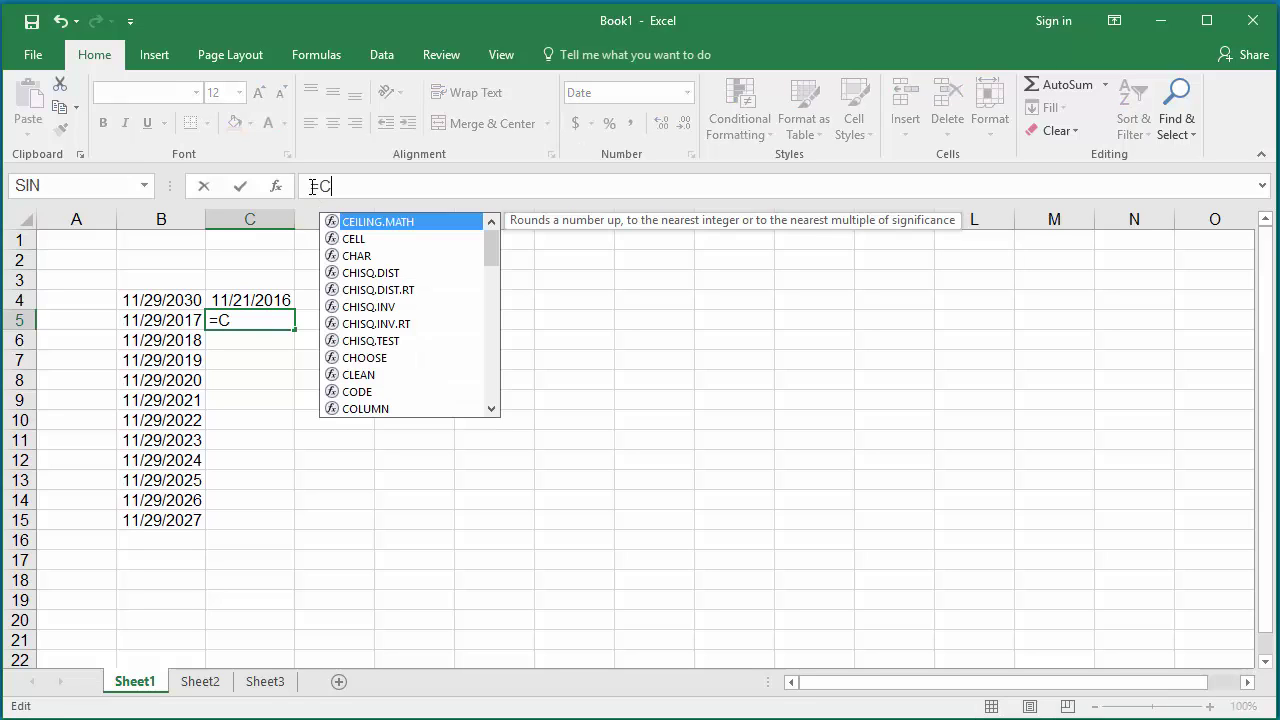
pyautogui.write('4+1')
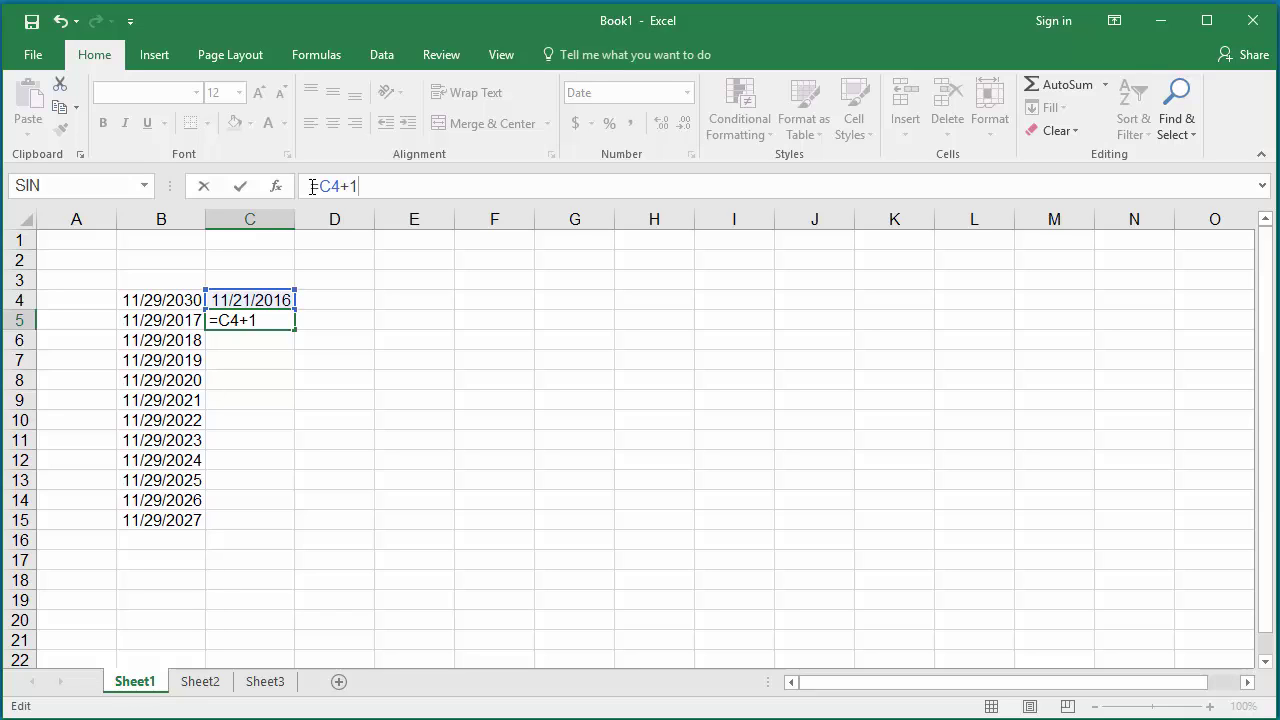
pyautogui.press('Return')
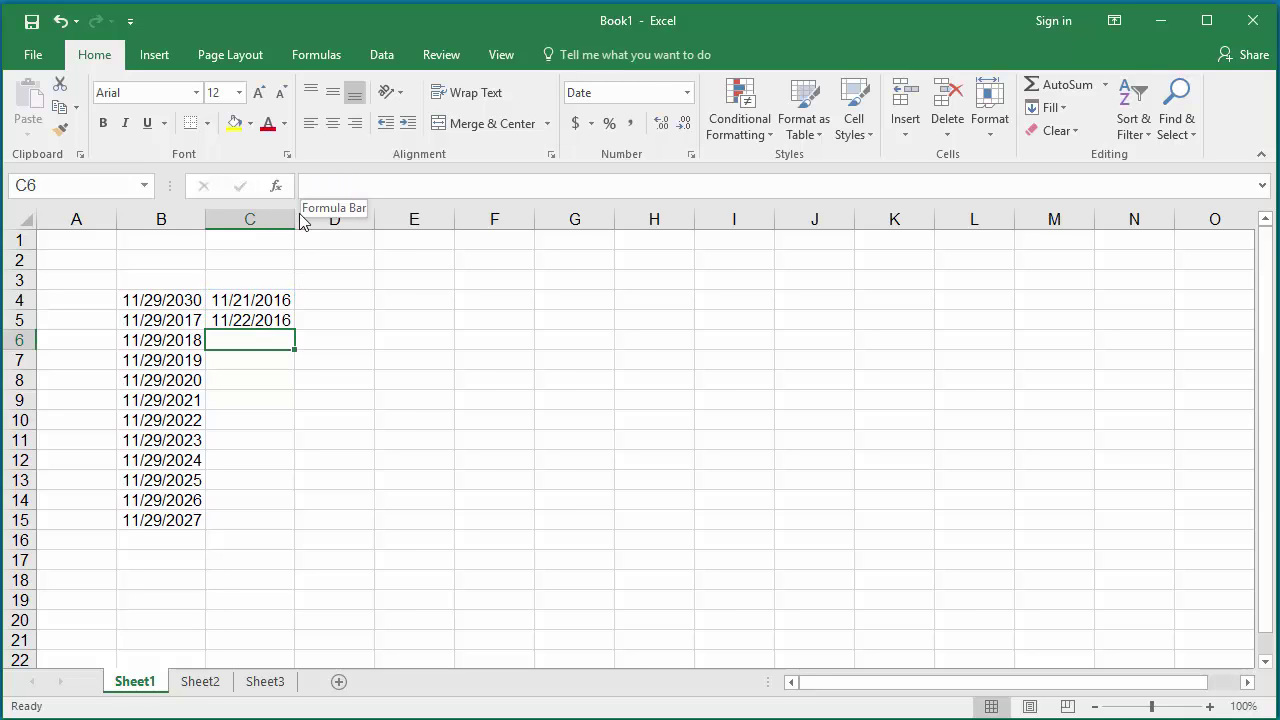
pyautogui.click(262, 321)
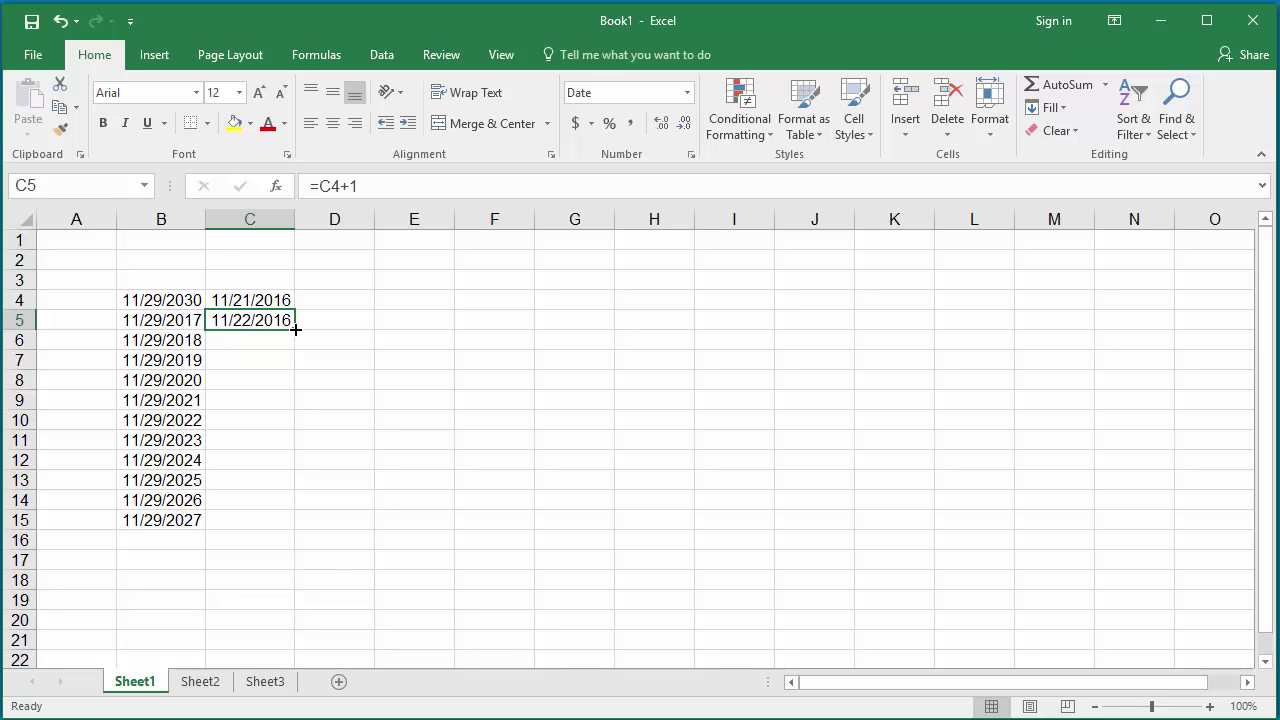
pyautogui.moveTo(296, 329); pyautogui.dragTo(287, 577)
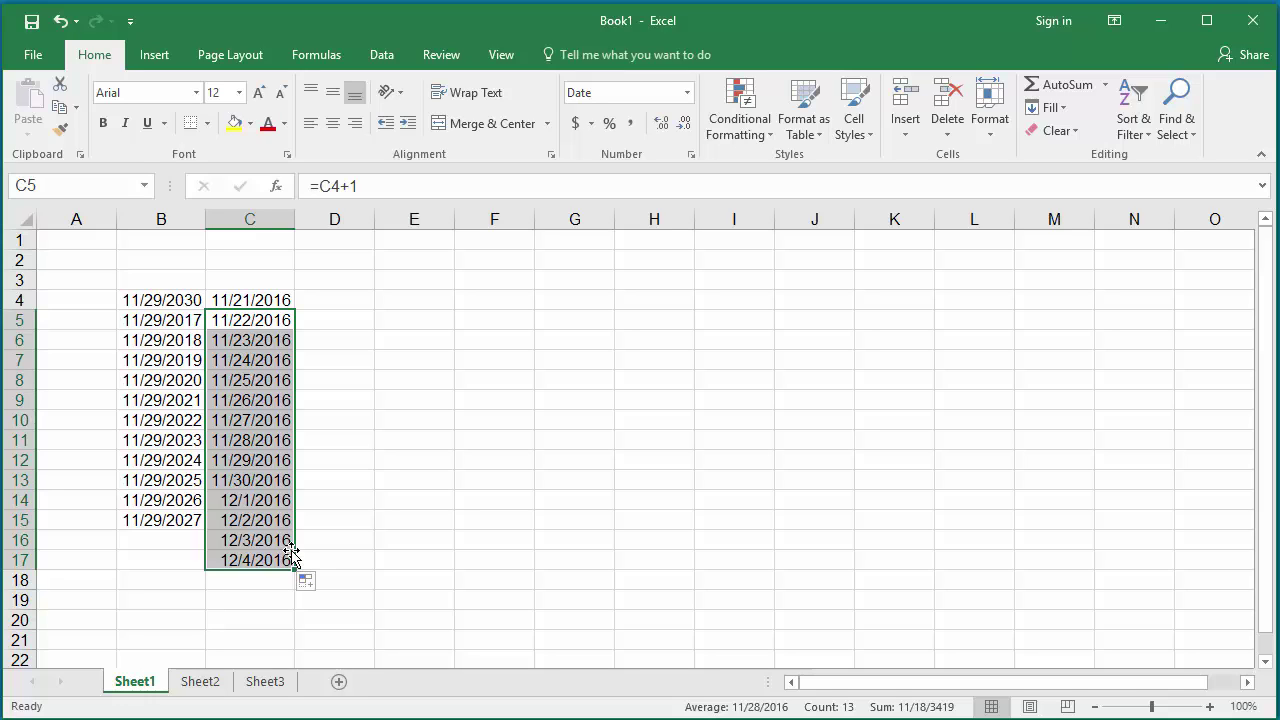
# Enter the date 11/21/16 in cell D4
pyautogui.click(312, 301)
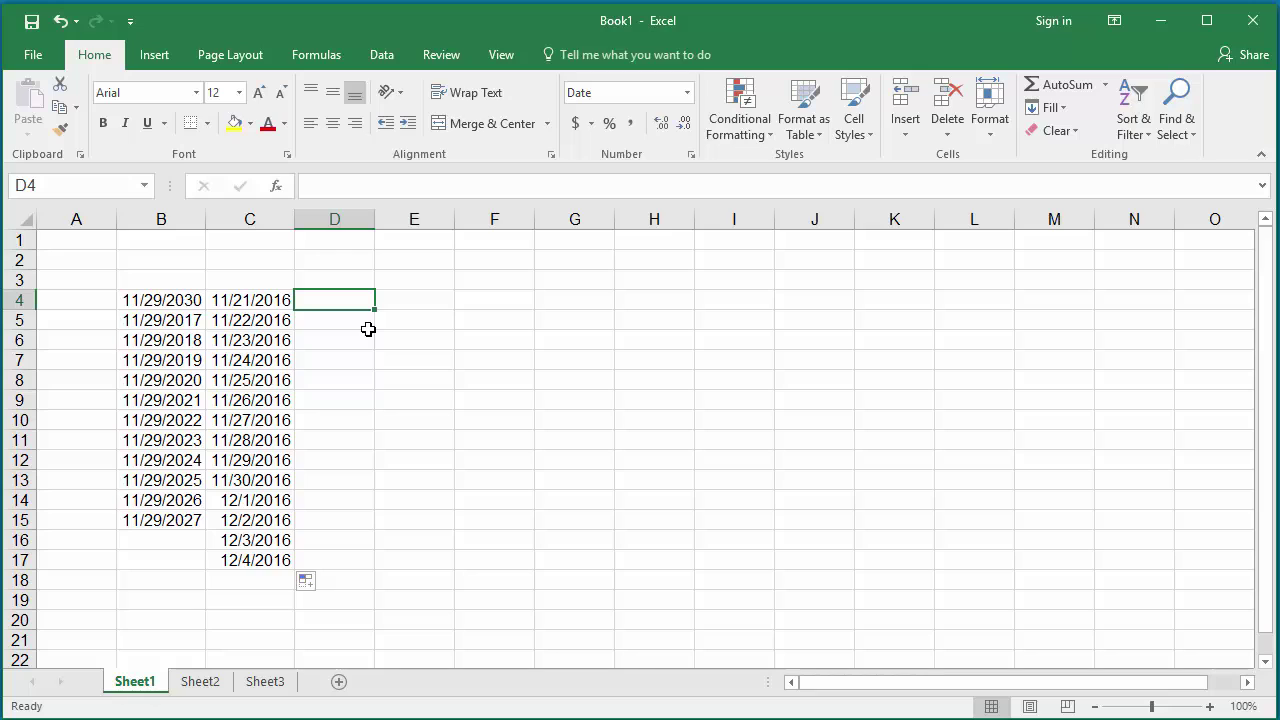
pyautogui.write('11/21/')
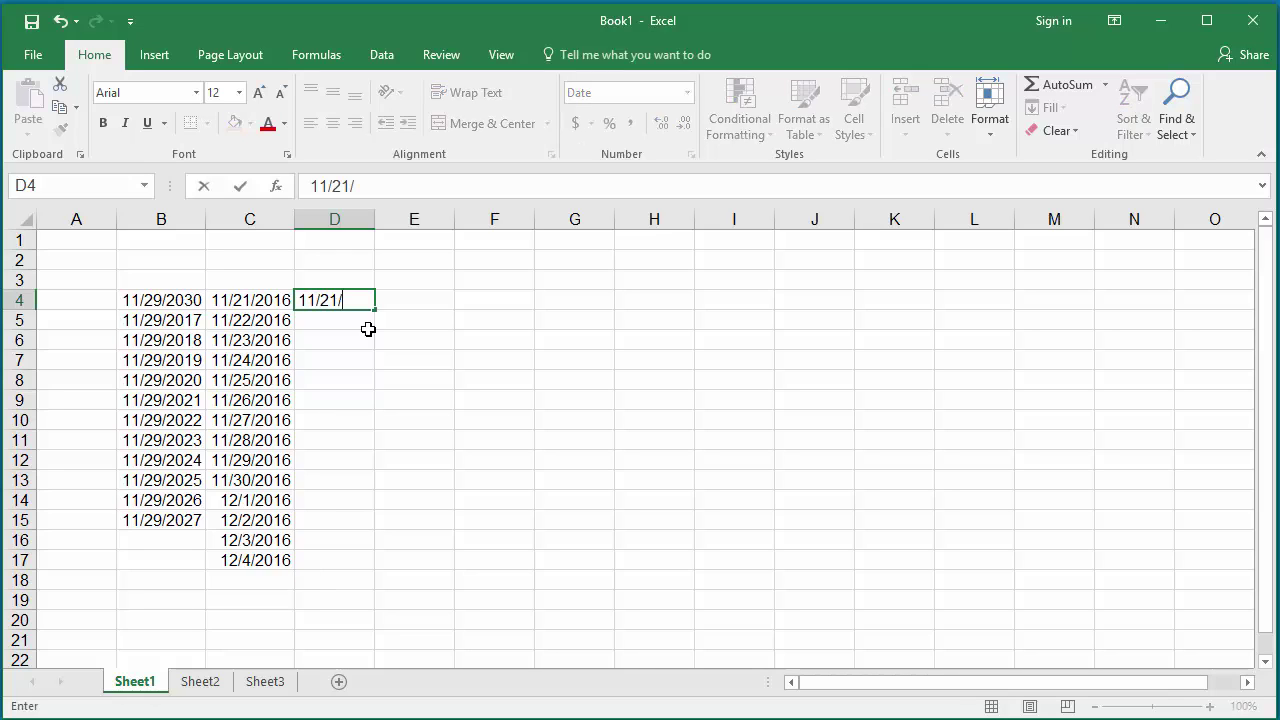
pyautogui.write('16')
pyautogui.press('Return')
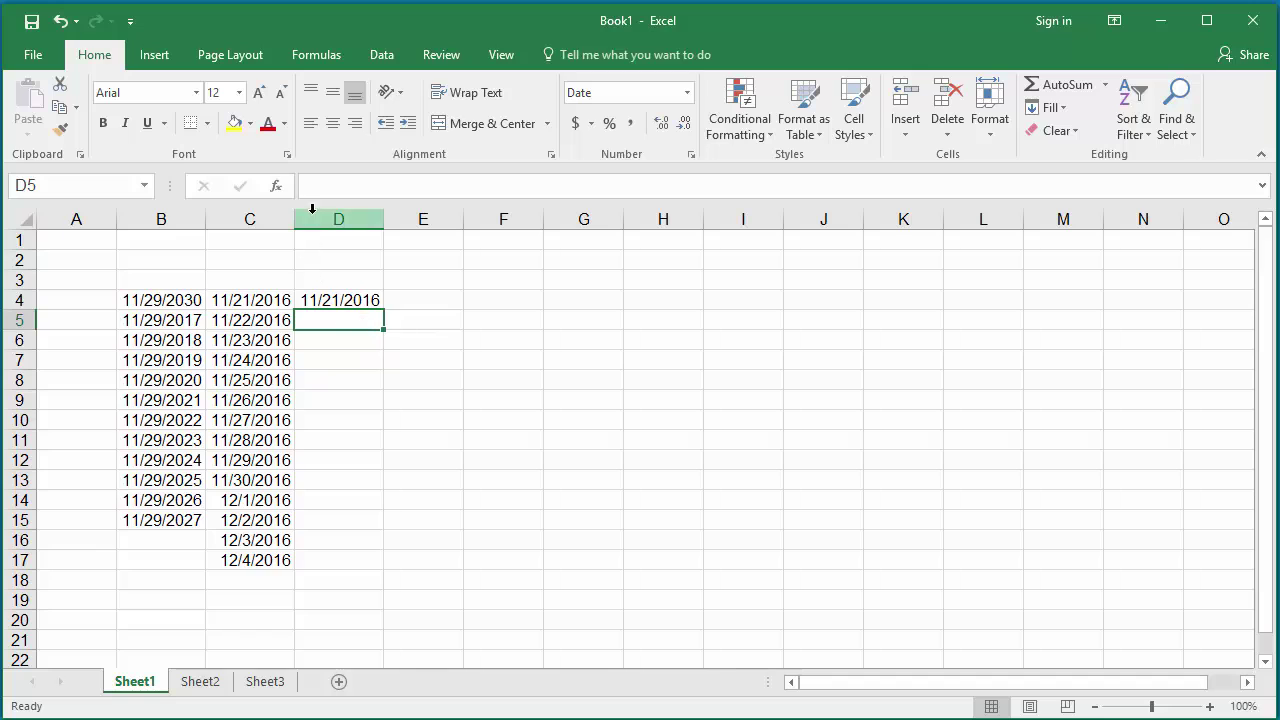
# Enter the formula =D4+7 in cell D5 and fill it down to D17
pyautogui.click(323, 185)
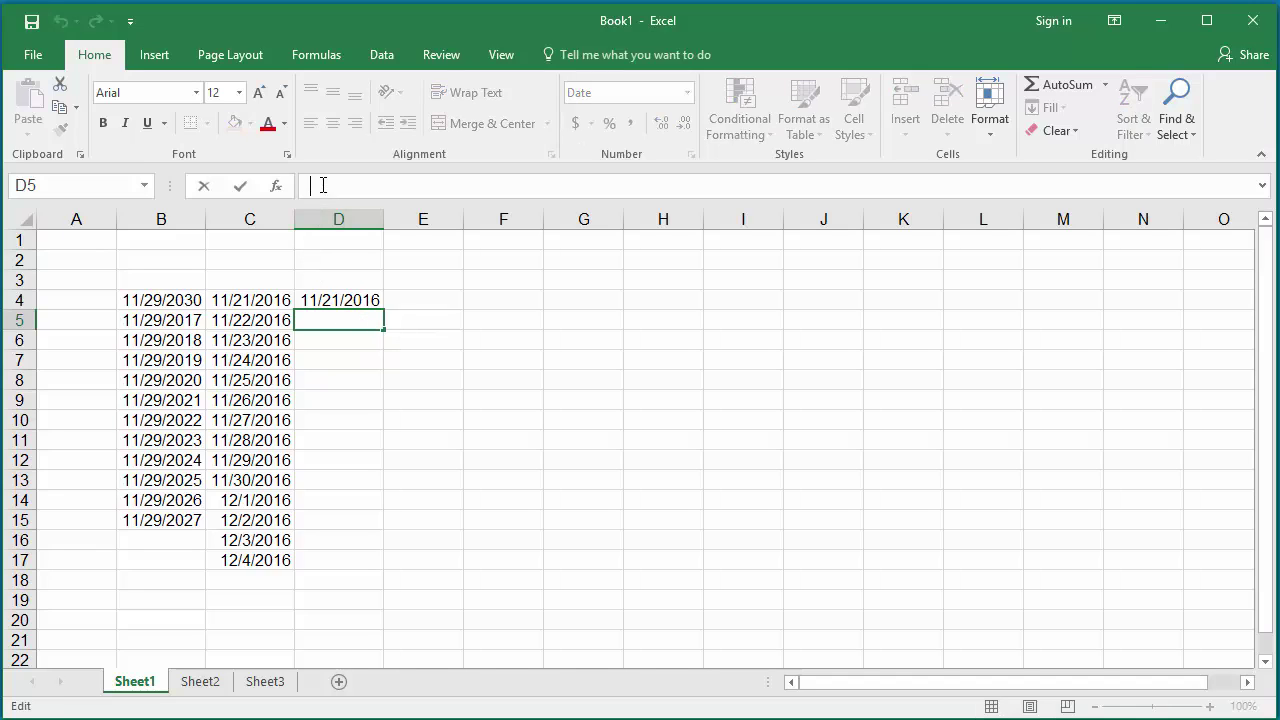
pyautogui.write('=D')
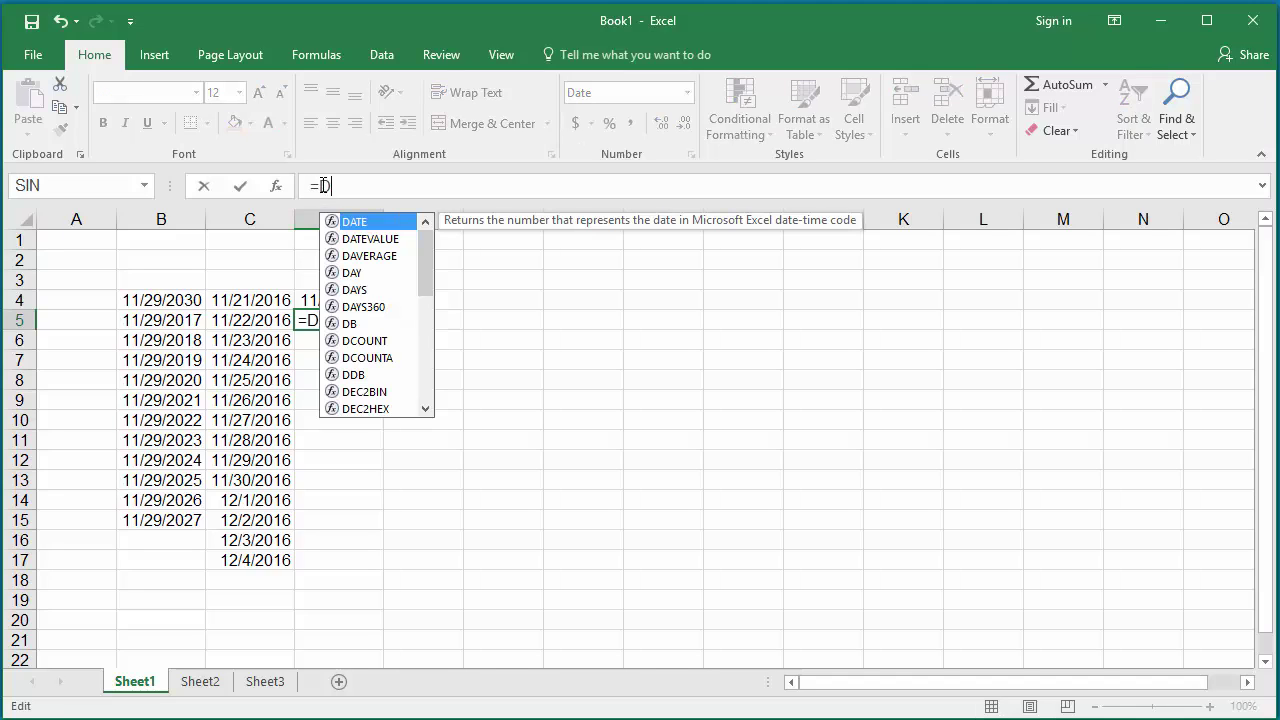
pyautogui.write('4+')
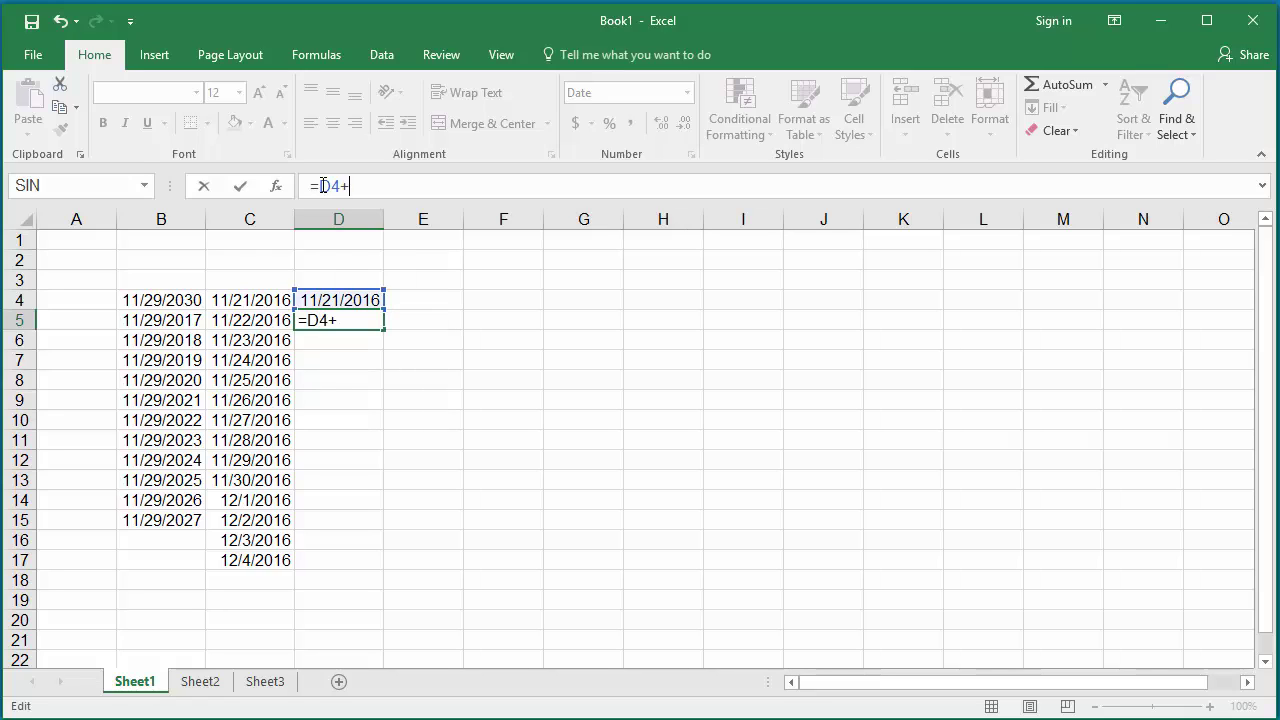
pyautogui.write('7')
pyautogui.press('Return')
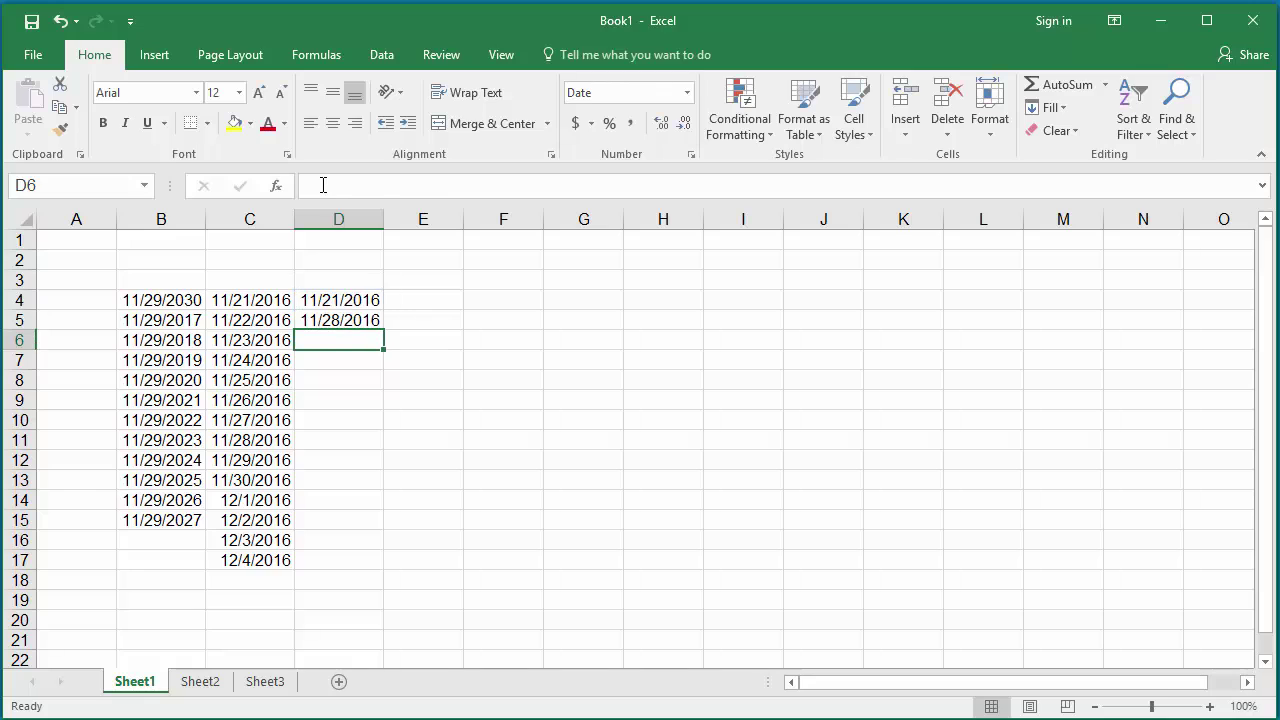
pyautogui.click(346, 320)
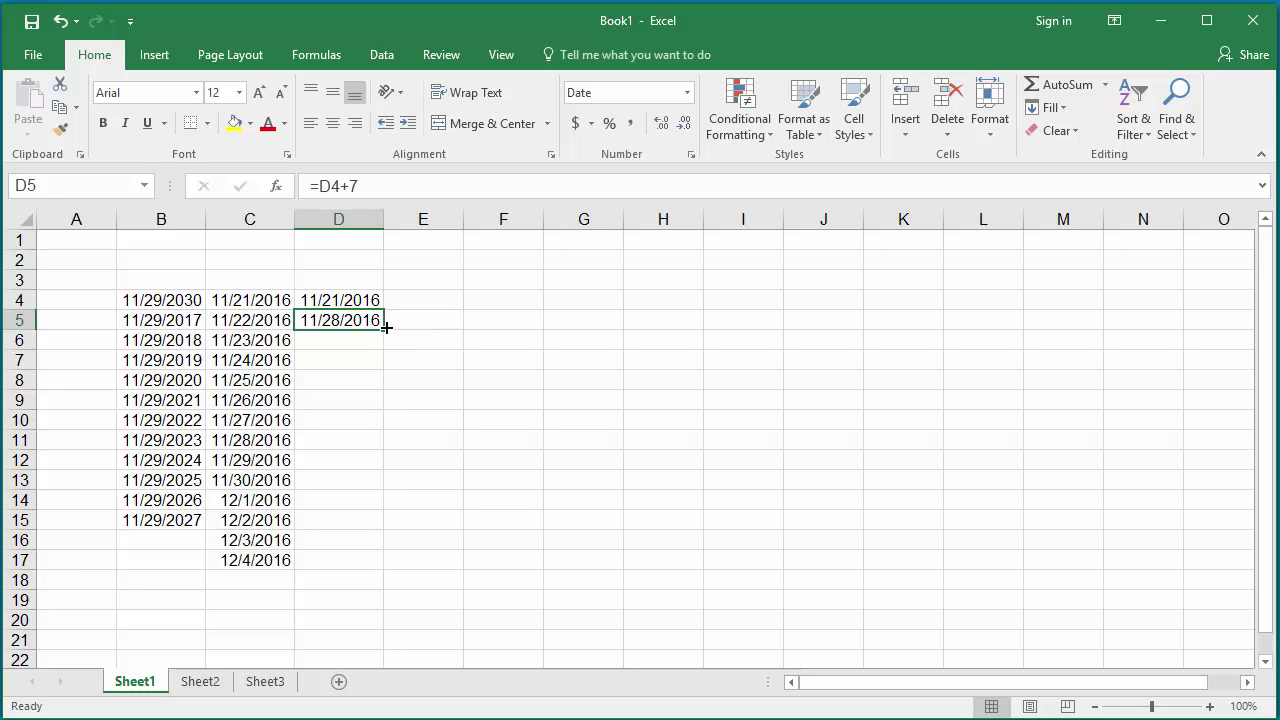
pyautogui.moveTo(386, 327); pyautogui.dragTo(377, 560)
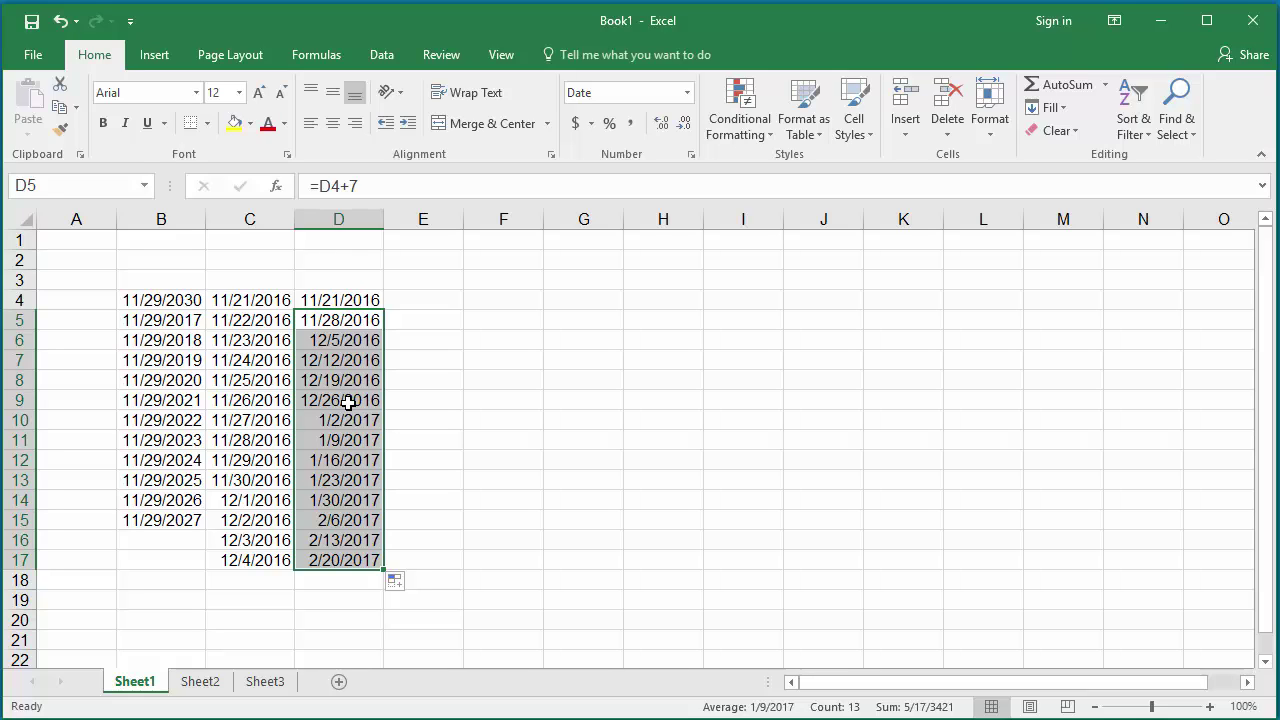
# Enter the date 11/21/16 in cell E4
pyautogui.click(428, 305)
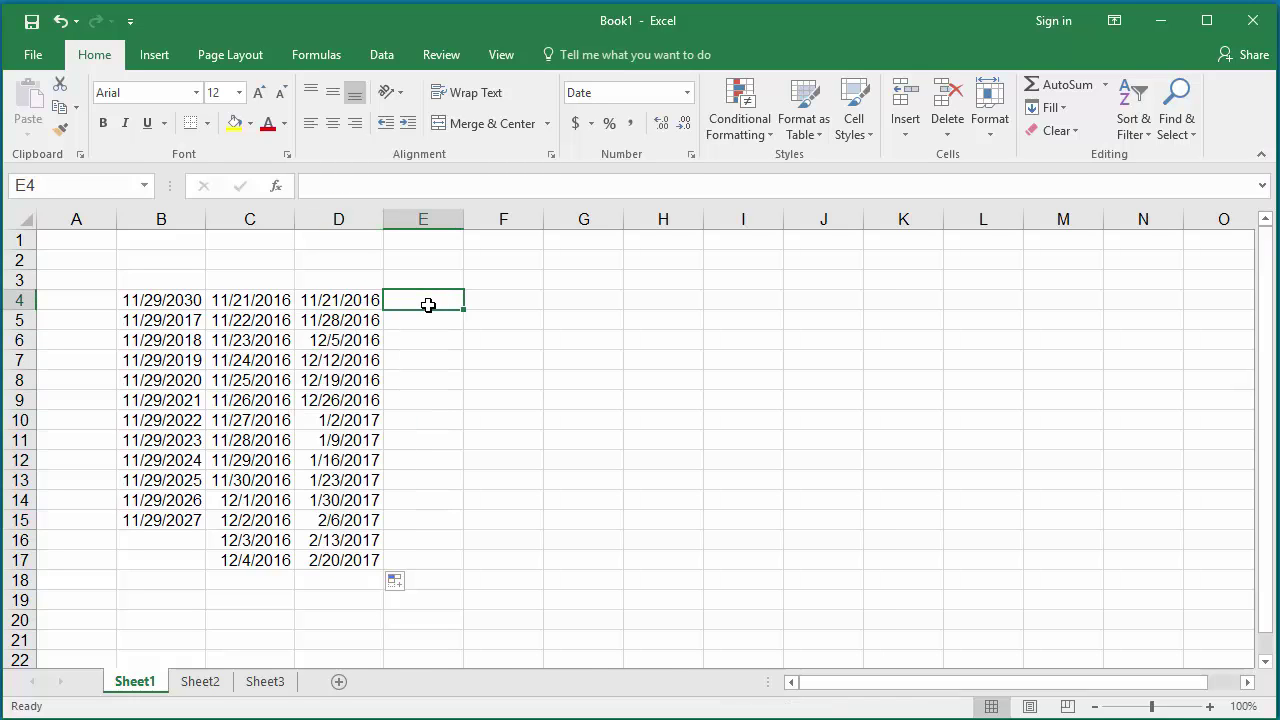
pyautogui.write('11/21/')
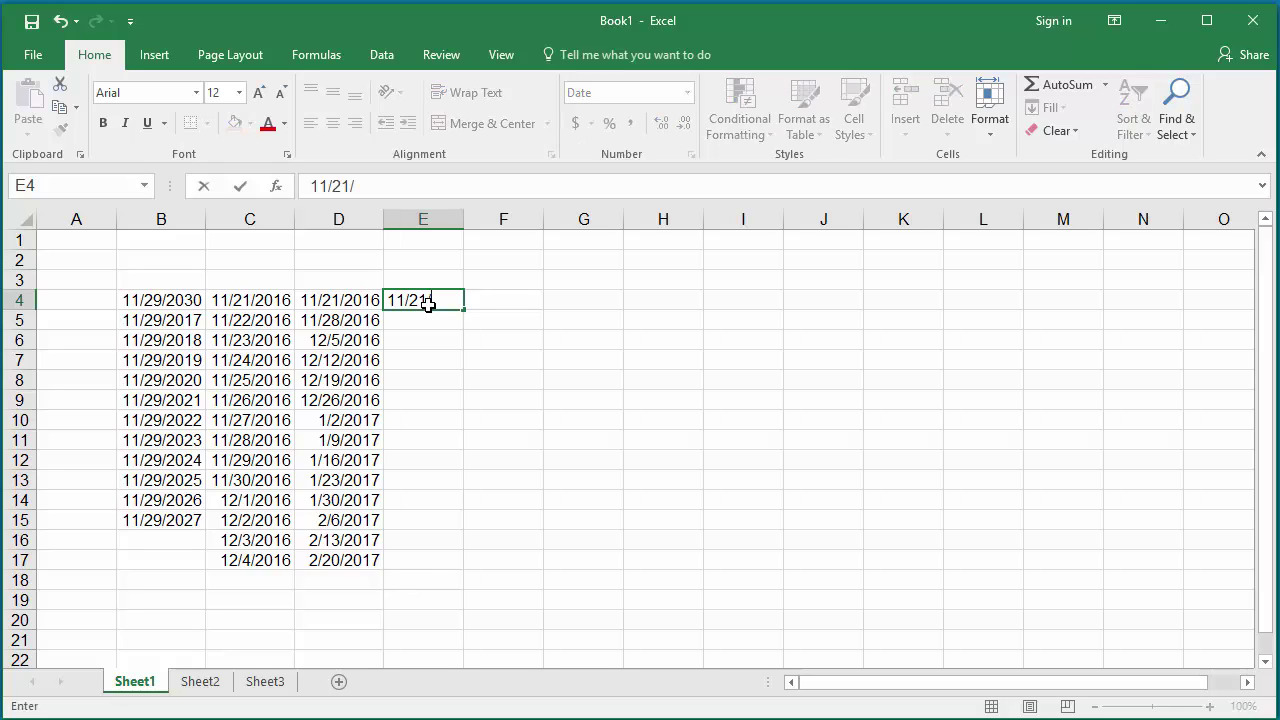
pyautogui.write('16')
pyautogui.press('Return')
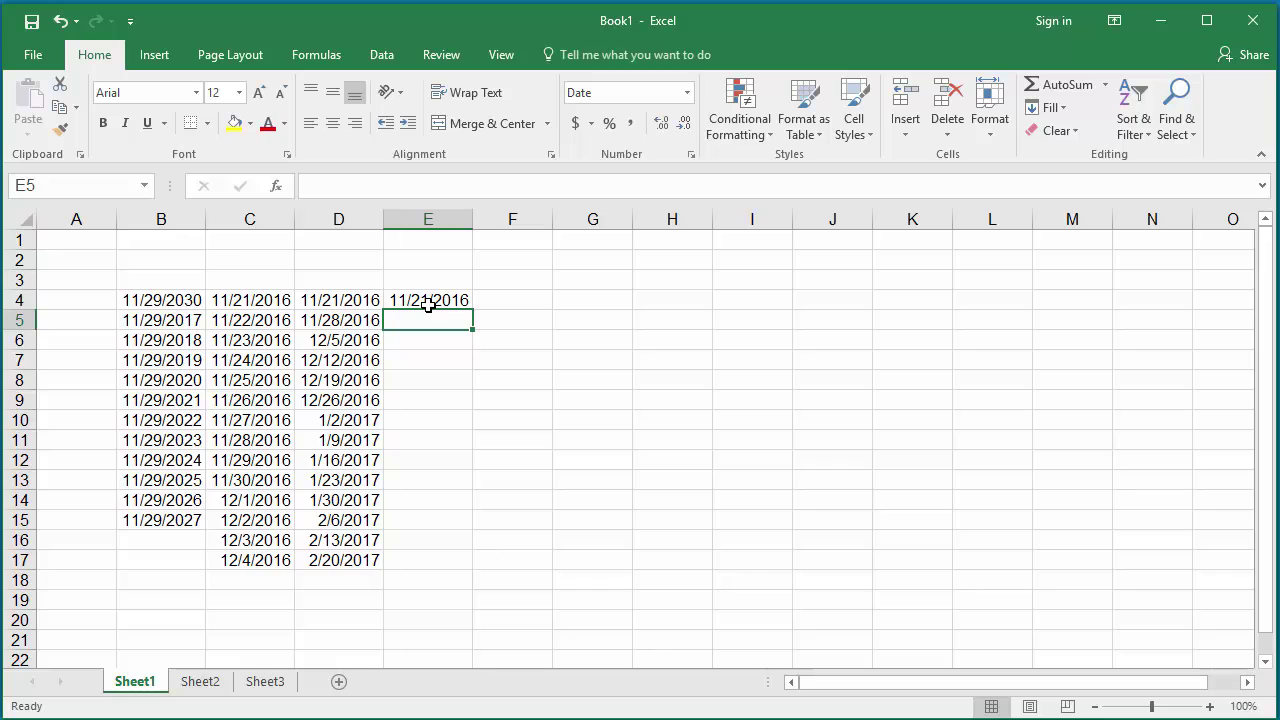
# Enter the formula =DATE(YEAR(E4),MONTH(E4)+1,DAY(E4)) in cell E5
pyautogui.click(332, 190)
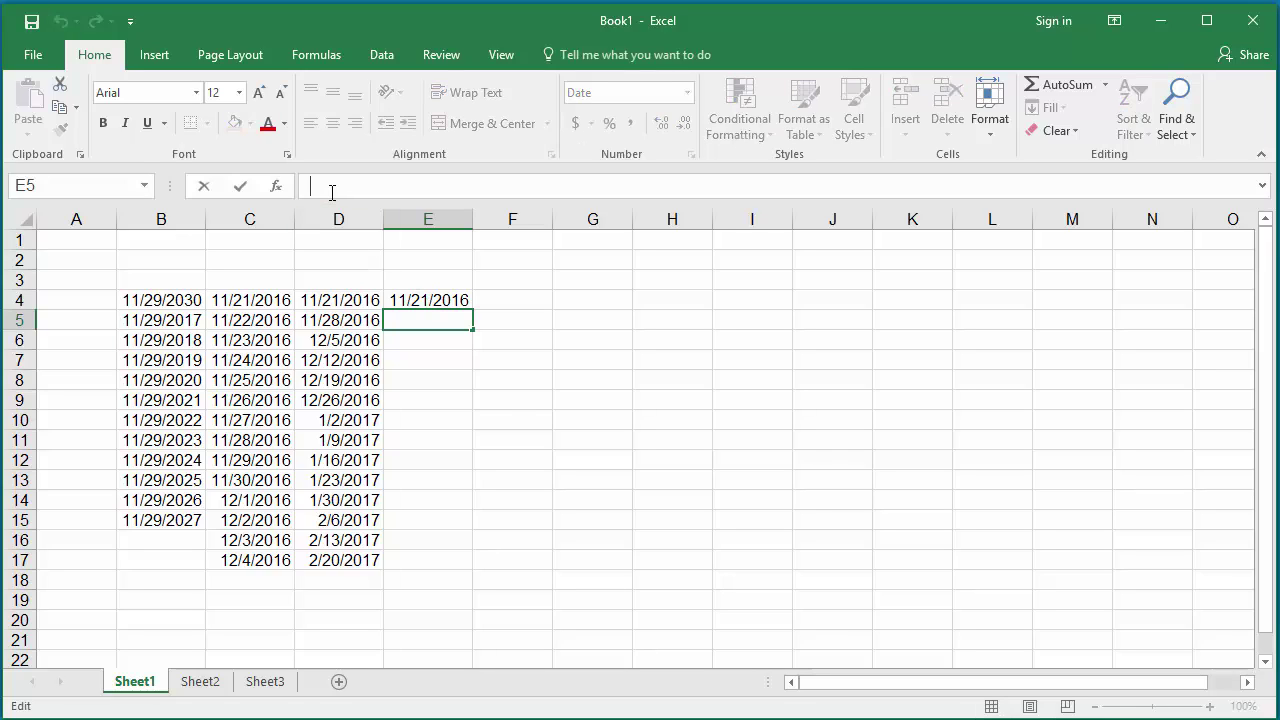
pyautogui.write('=')
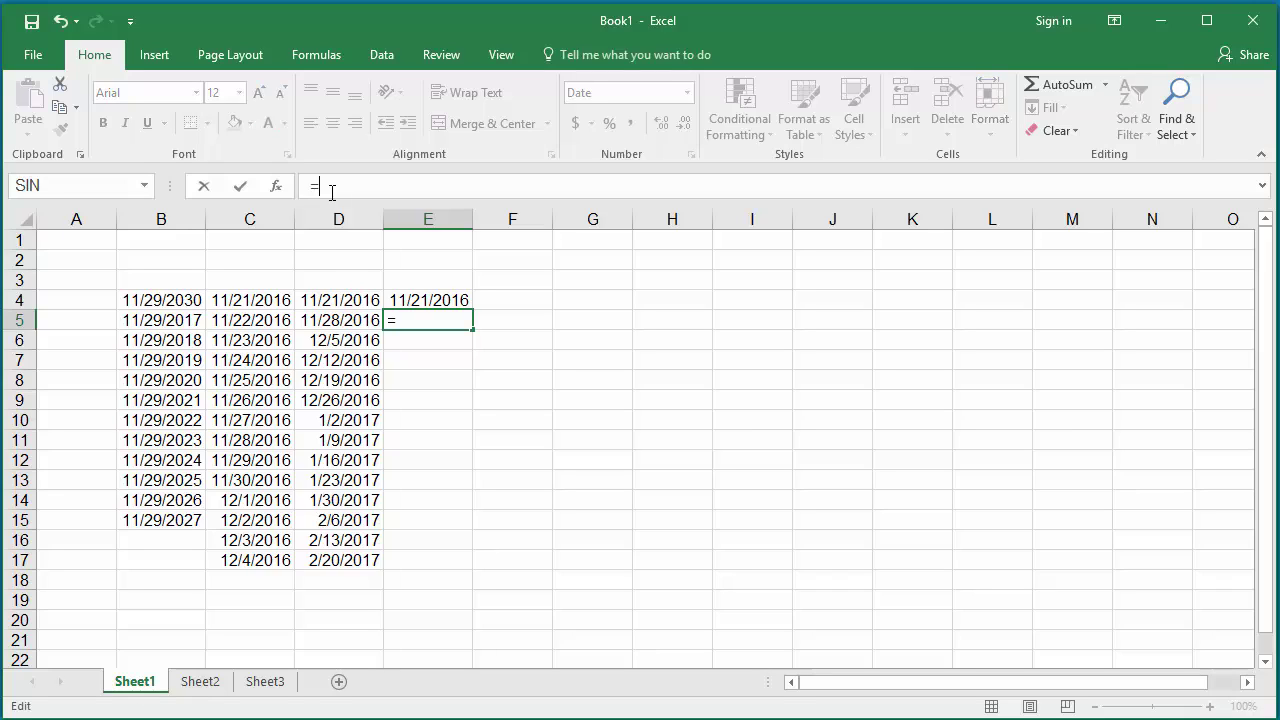
pyautogui.write('DATE')
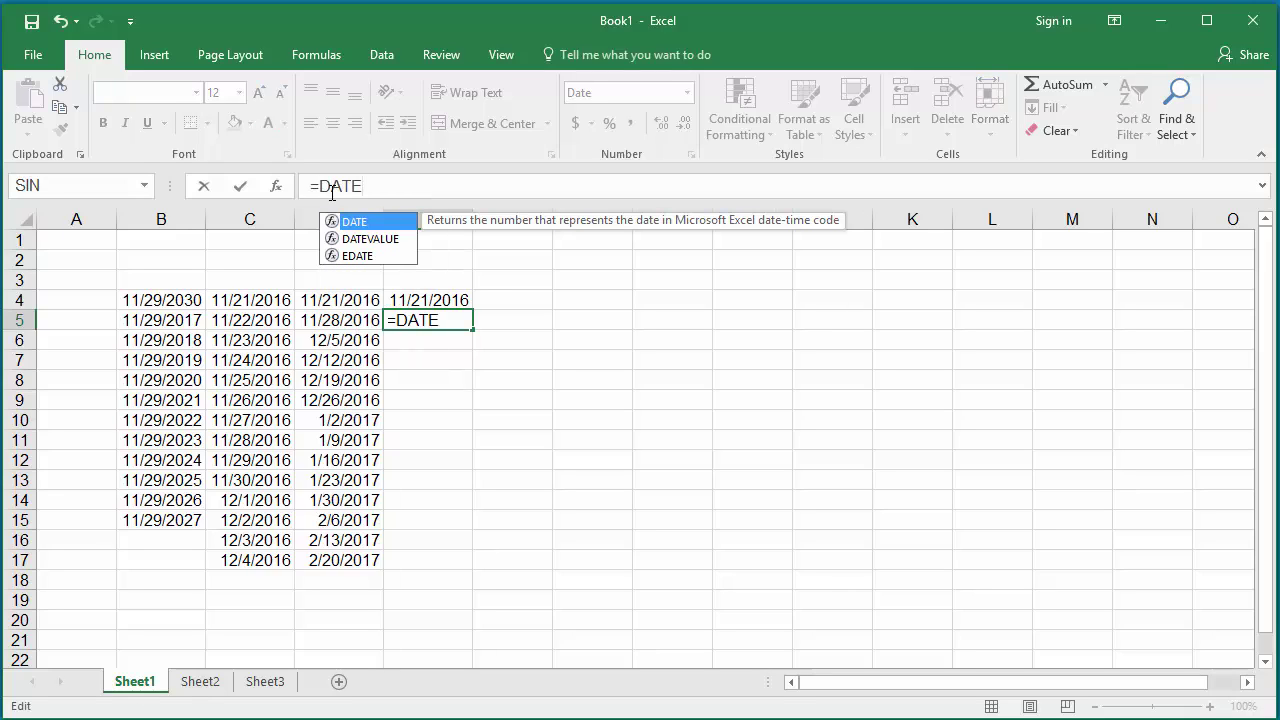
pyautogui.write('(')
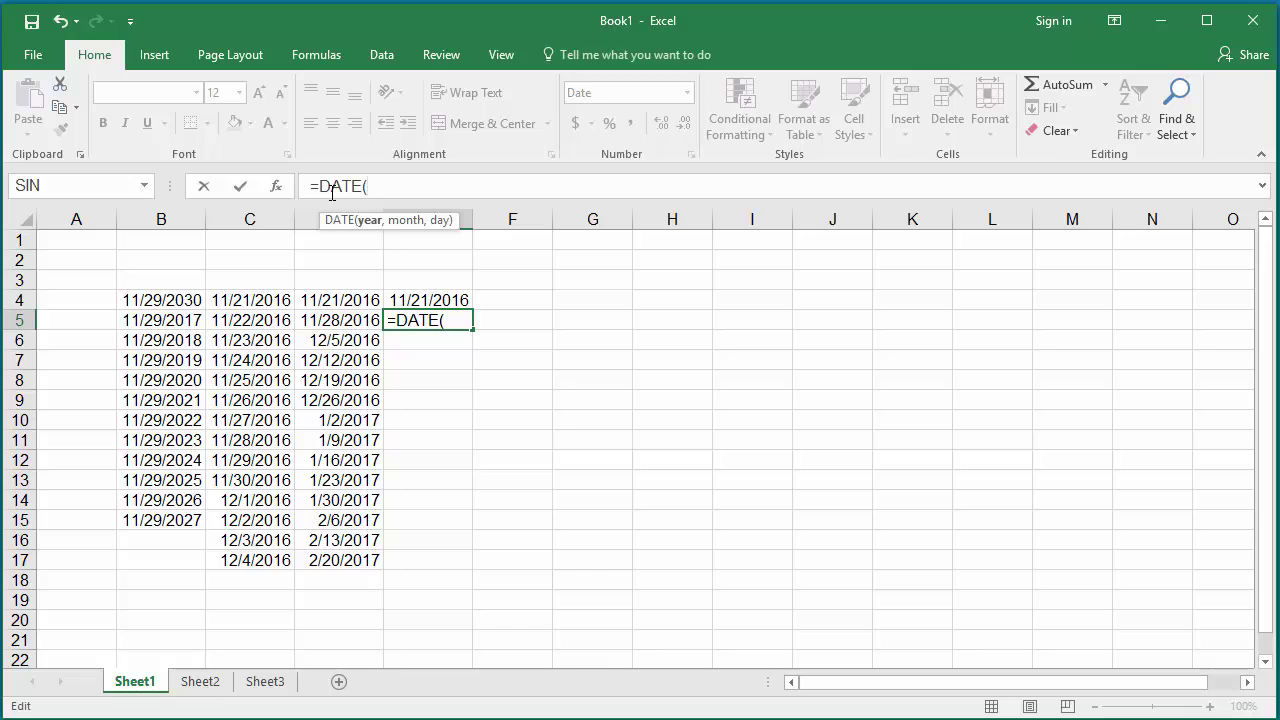
pyautogui.write('YEAR')
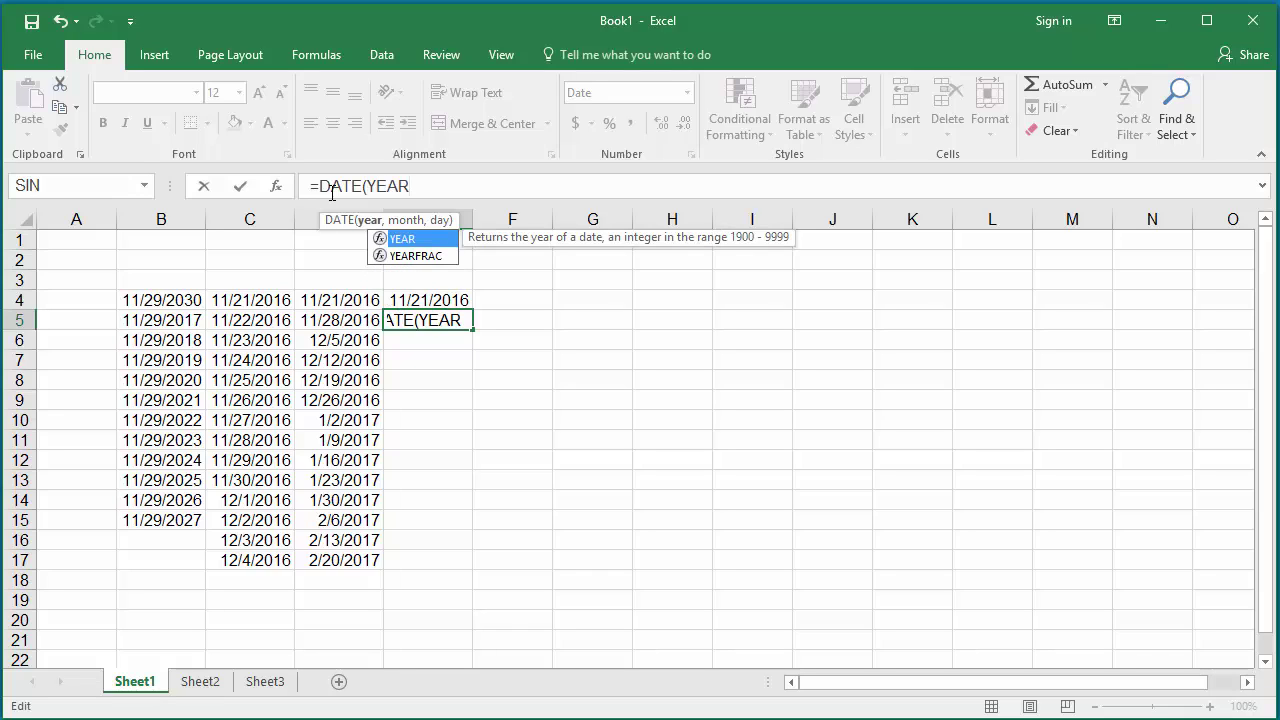
pyautogui.write('(')
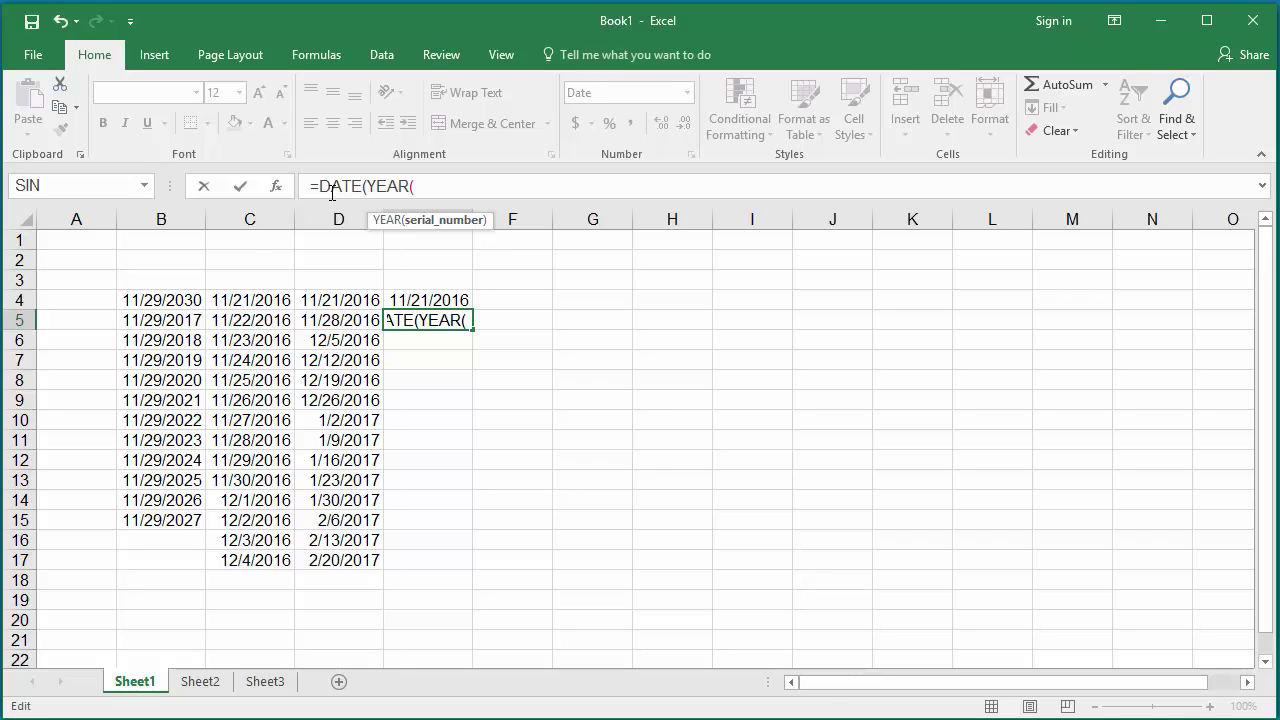
pyautogui.write('E$')
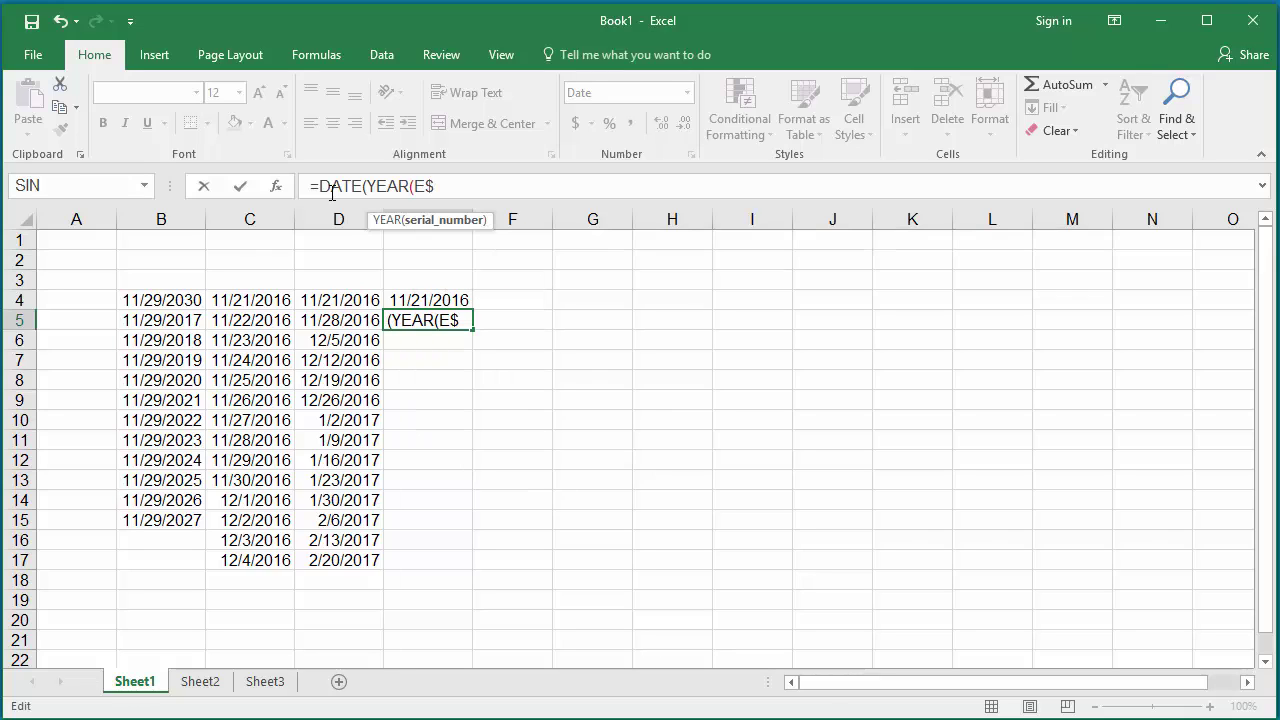
pyautogui.press('BackSpace')
pyautogui.write('4)')
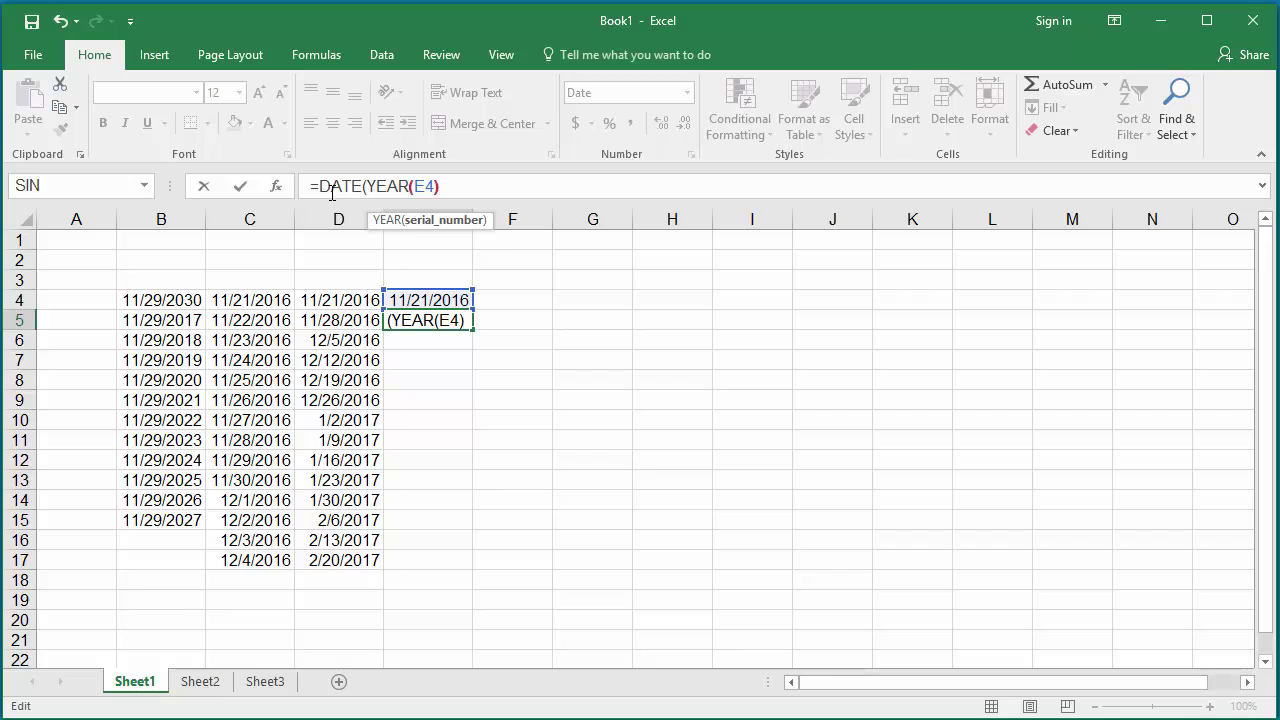
pyautogui.write(',')
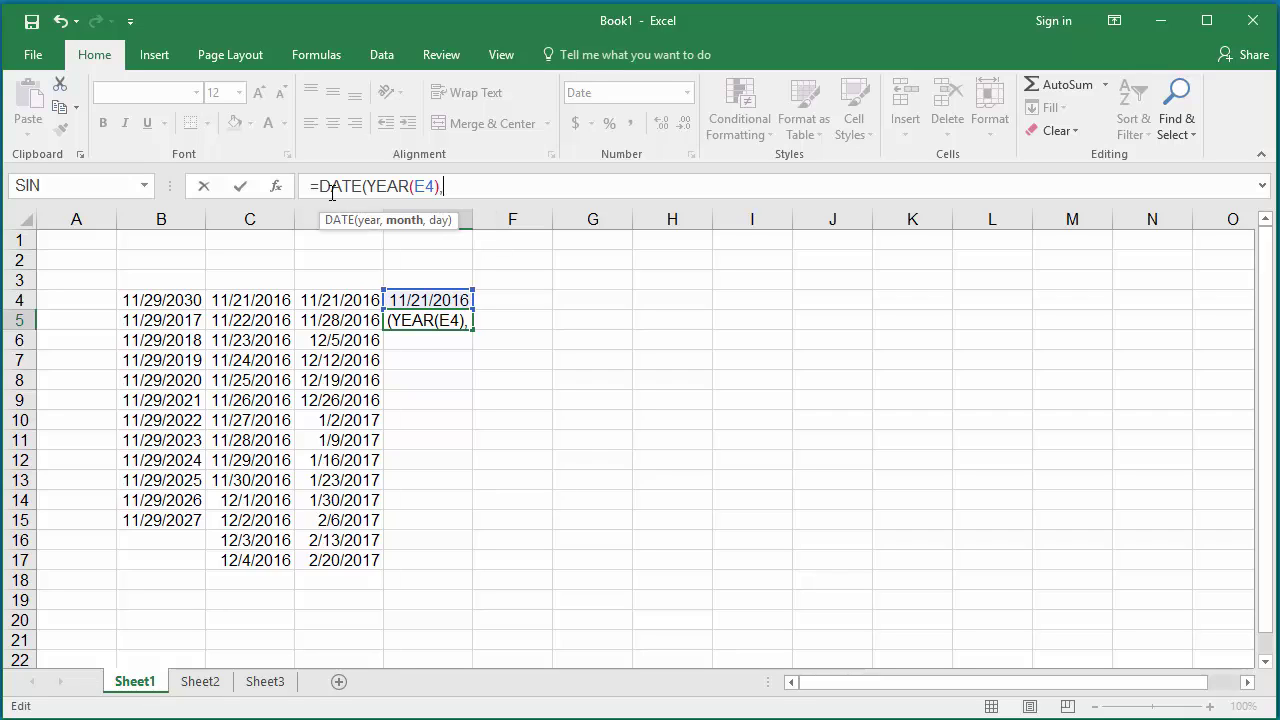
pyautogui.write('MON')
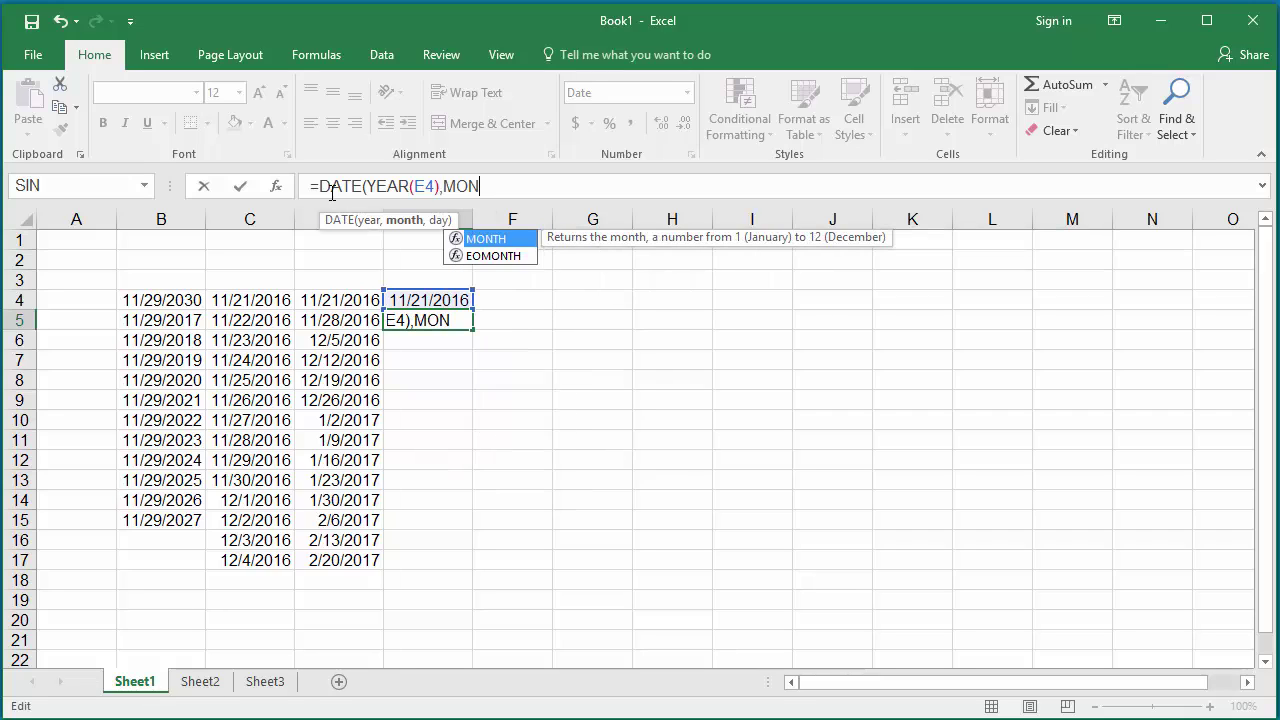
pyautogui.write('TH(')
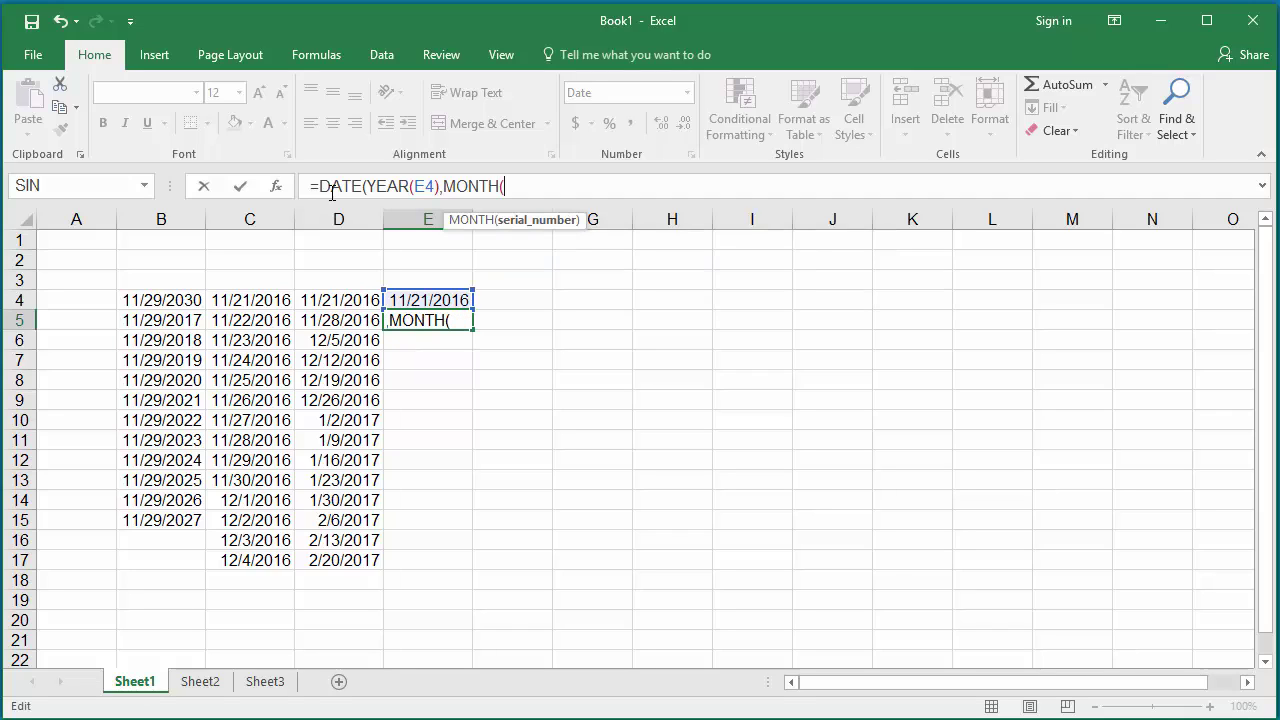
pyautogui.write('E4')
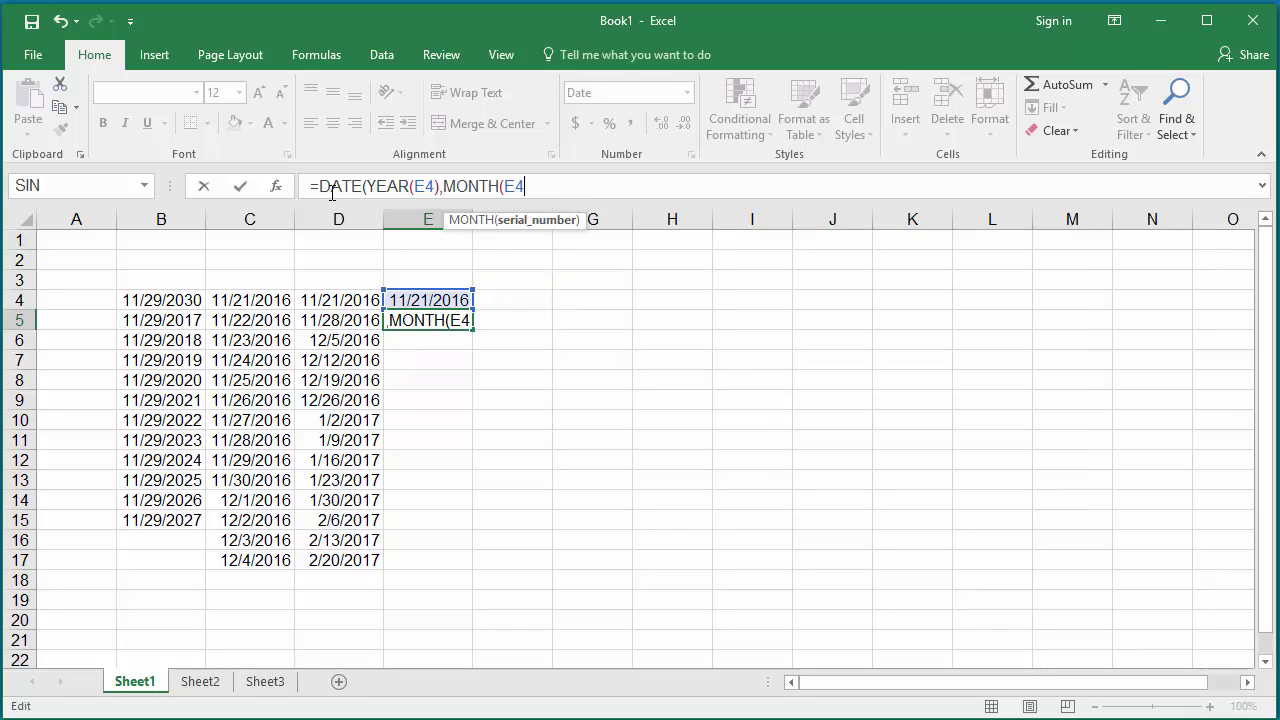
pyautogui.write(')')
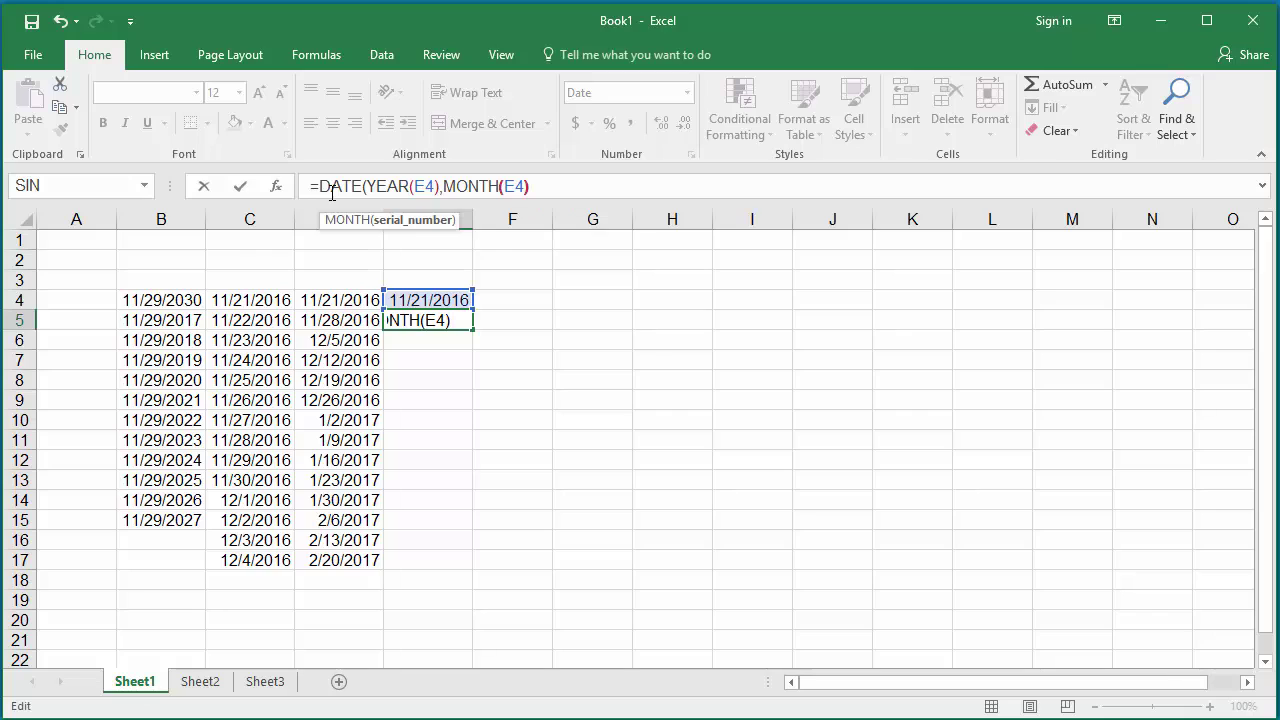
pyautogui.write('+1')
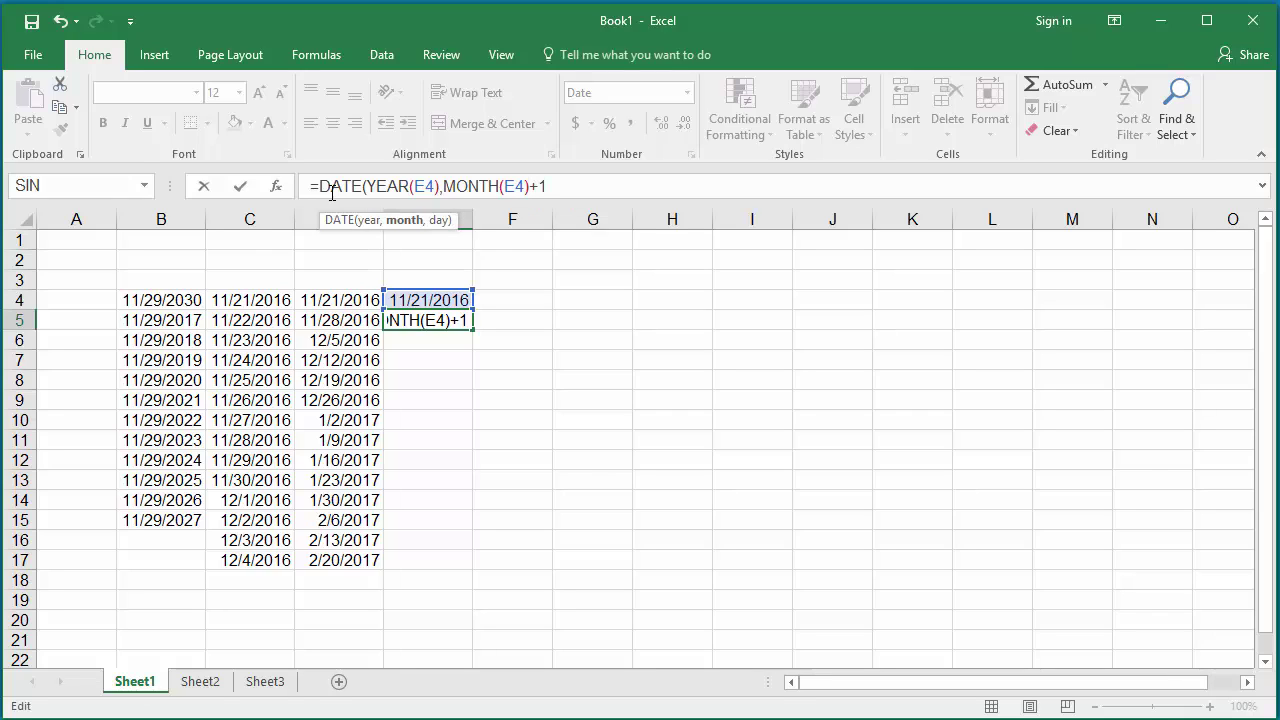
pyautogui.write(',DAY')
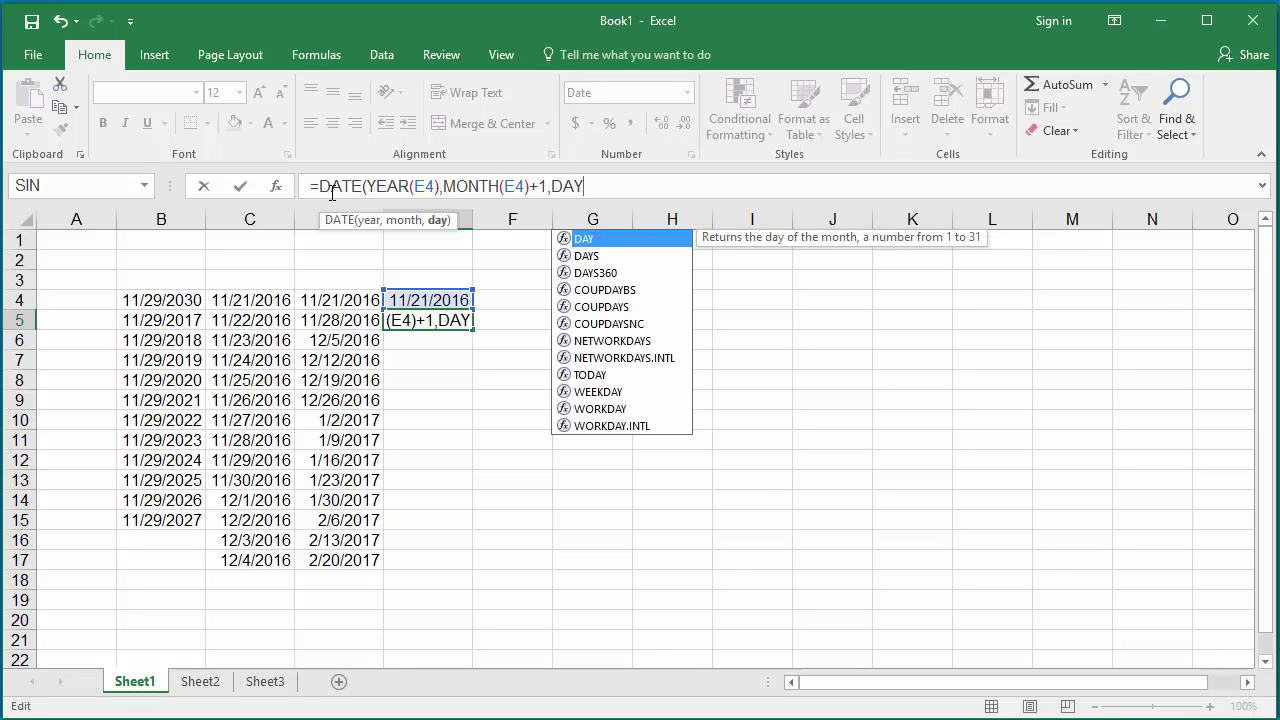
pyautogui.write('(E4')
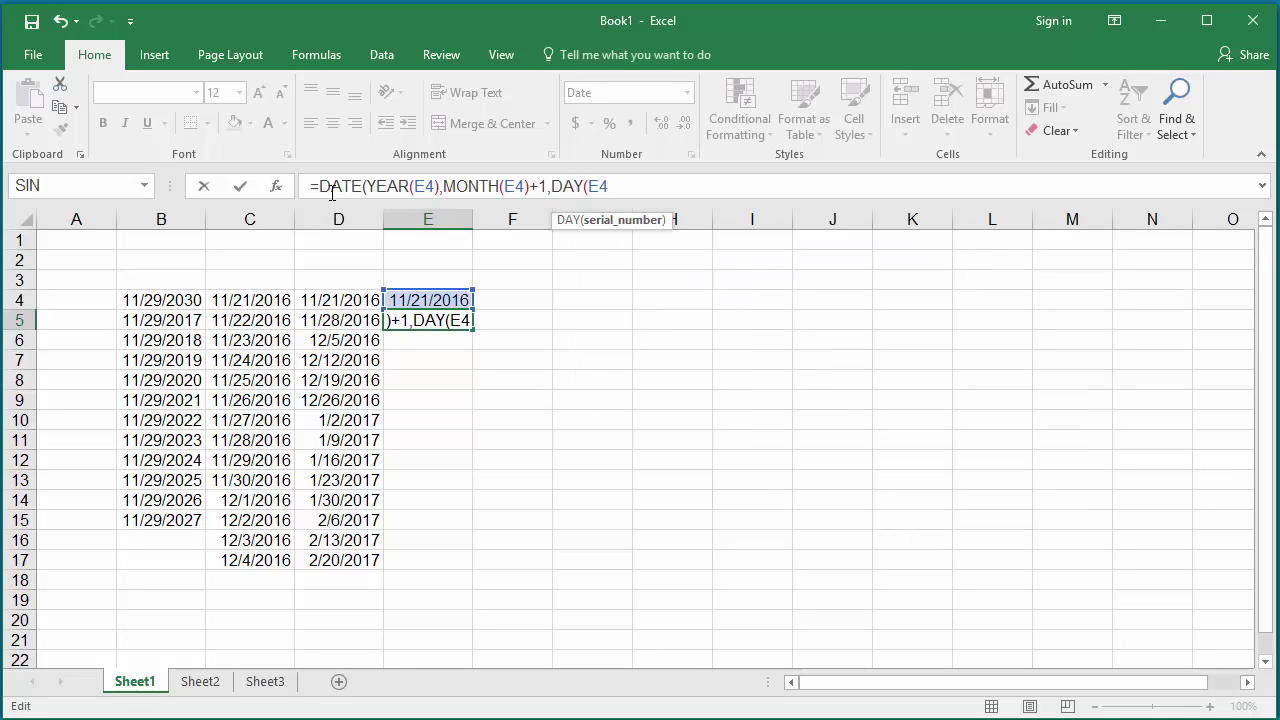
pyautogui.write('))')
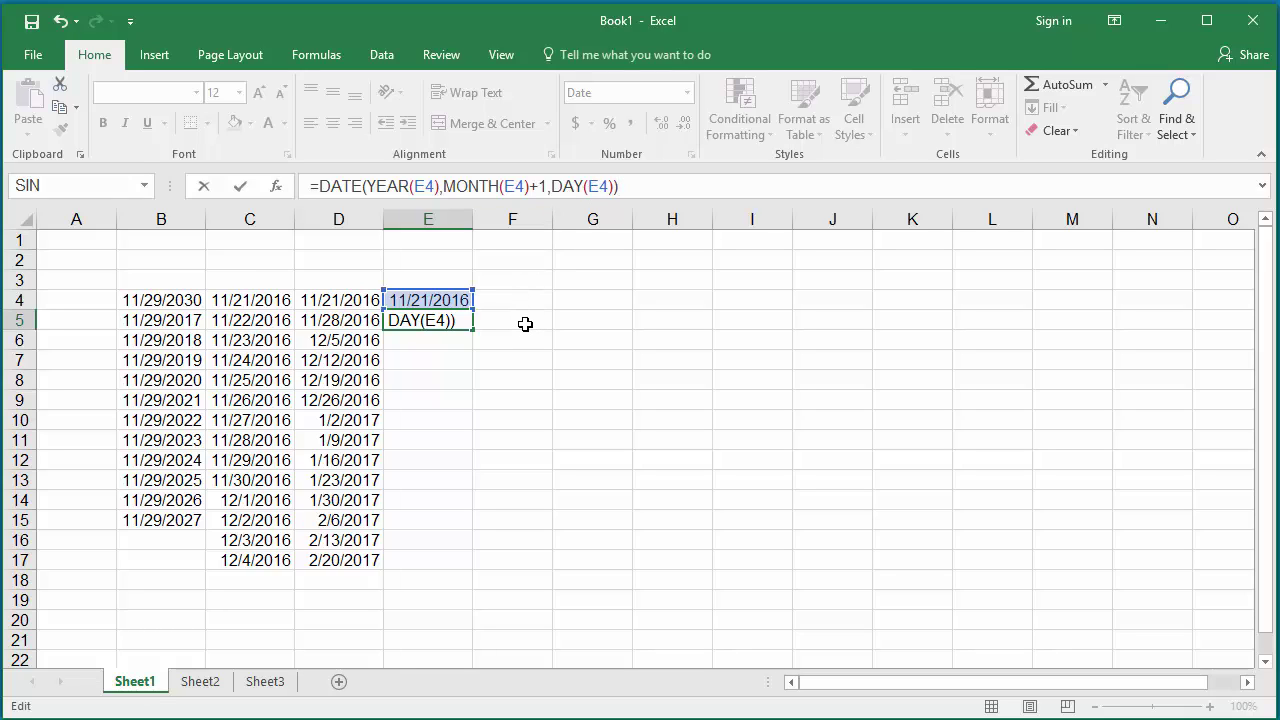
pyautogui.press('Return')
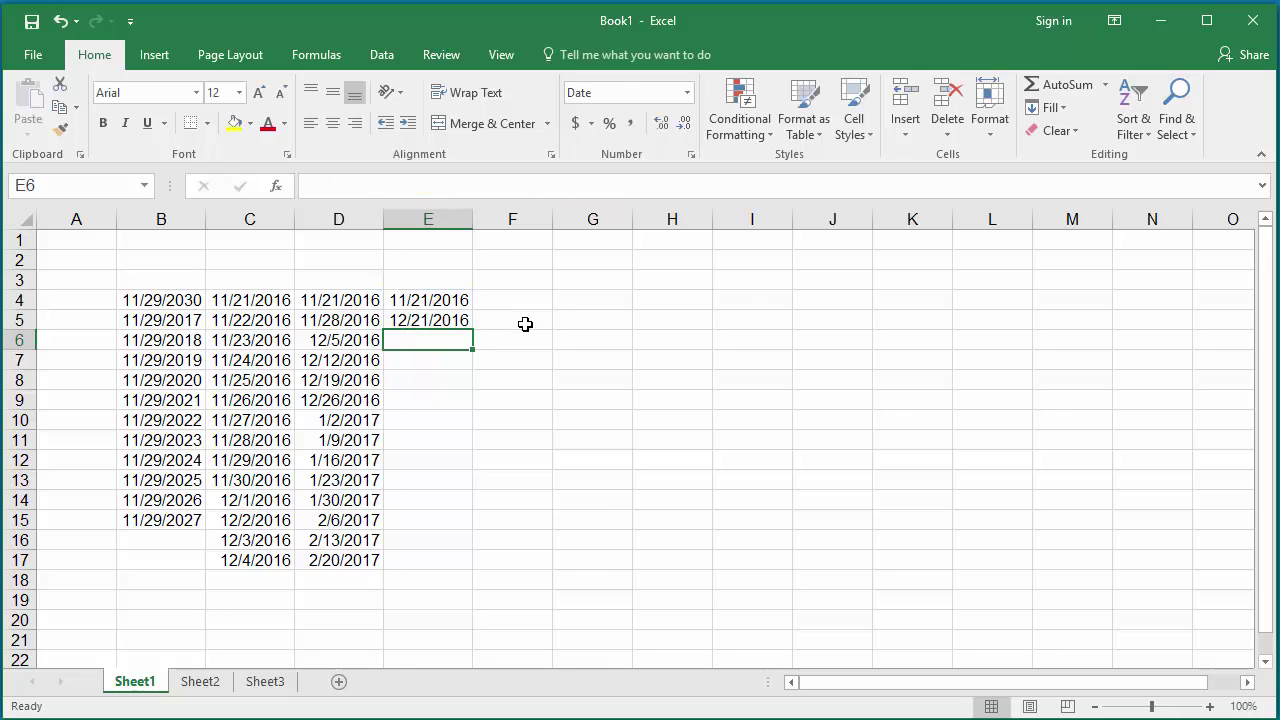
# Fill the monthly date formula in cell E5 down to E17
pyautogui.press('Up')
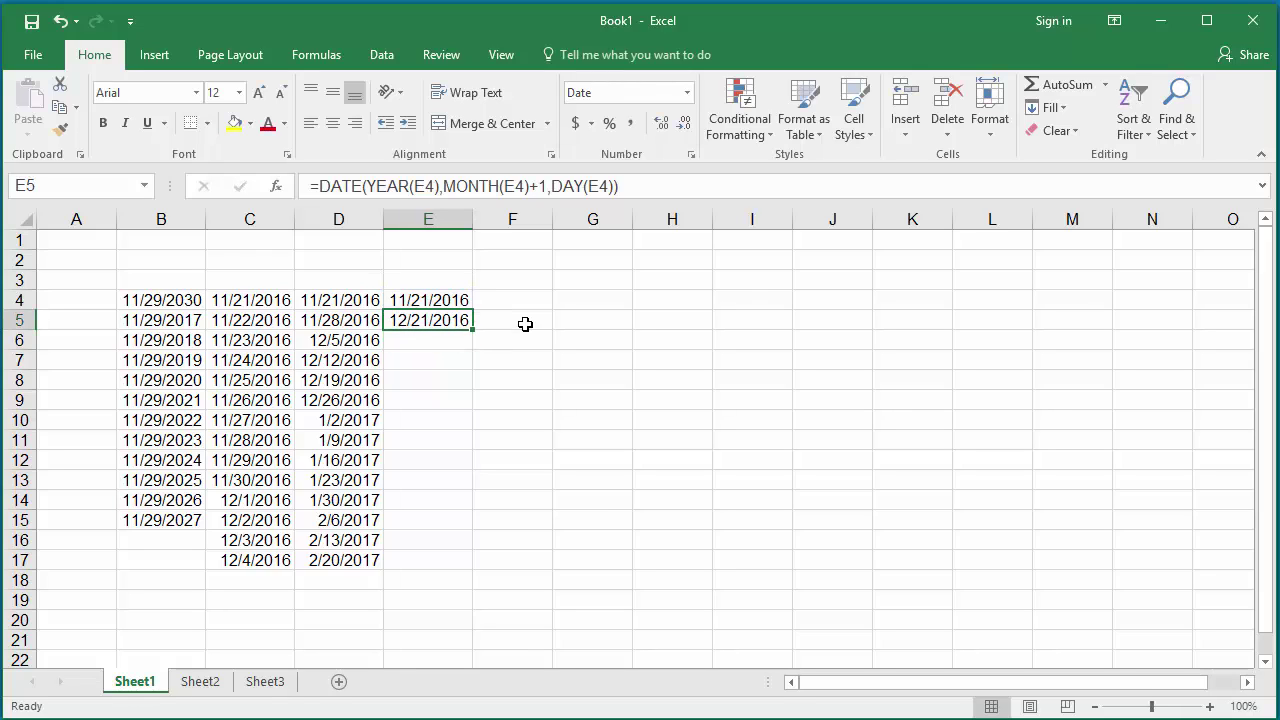
pyautogui.press('Right')
pyautogui.press('Left')
pyautogui.moveTo(472, 328); pyautogui.dragTo(461, 566)
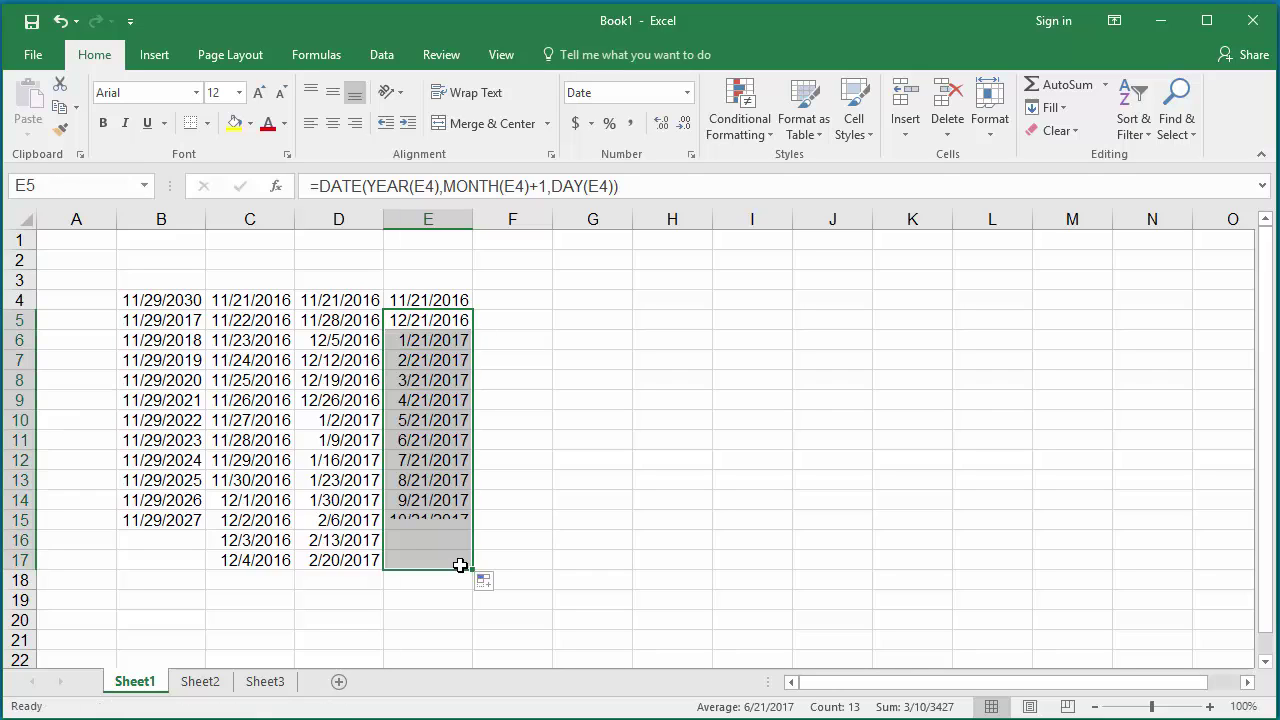
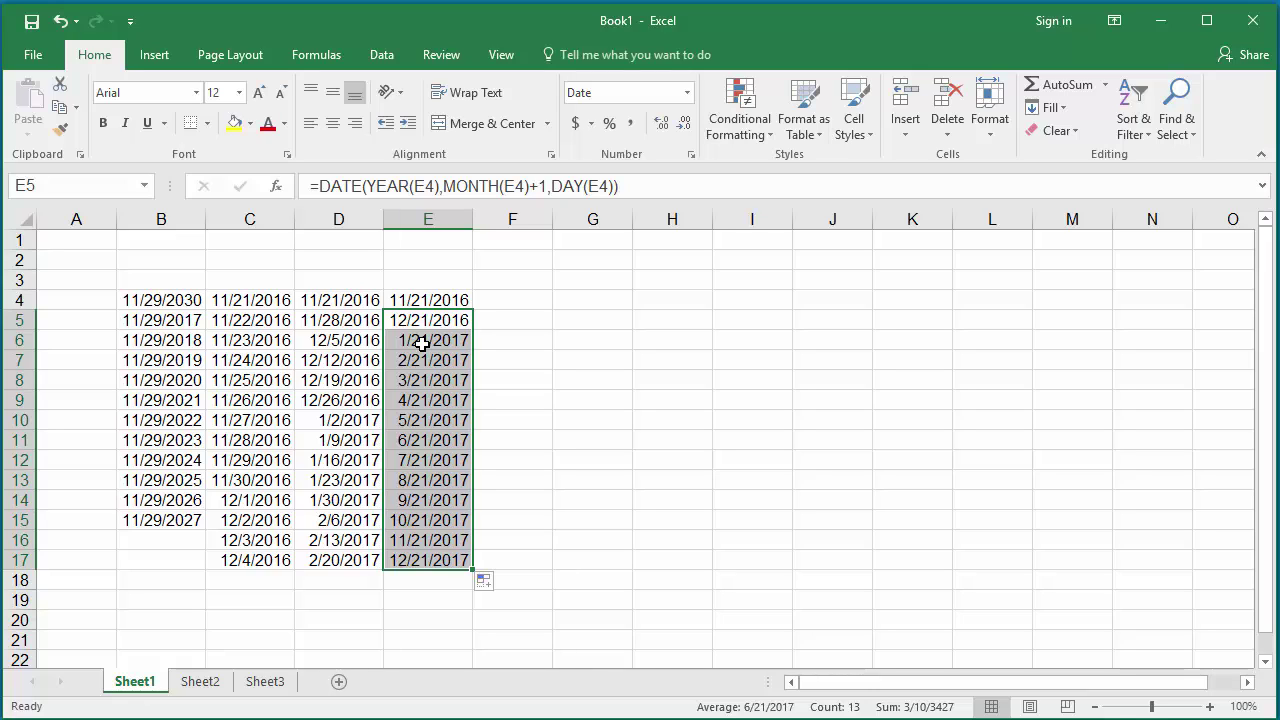
# Enter the date 11/21/16 in cell F4
pyautogui.click(508, 298)
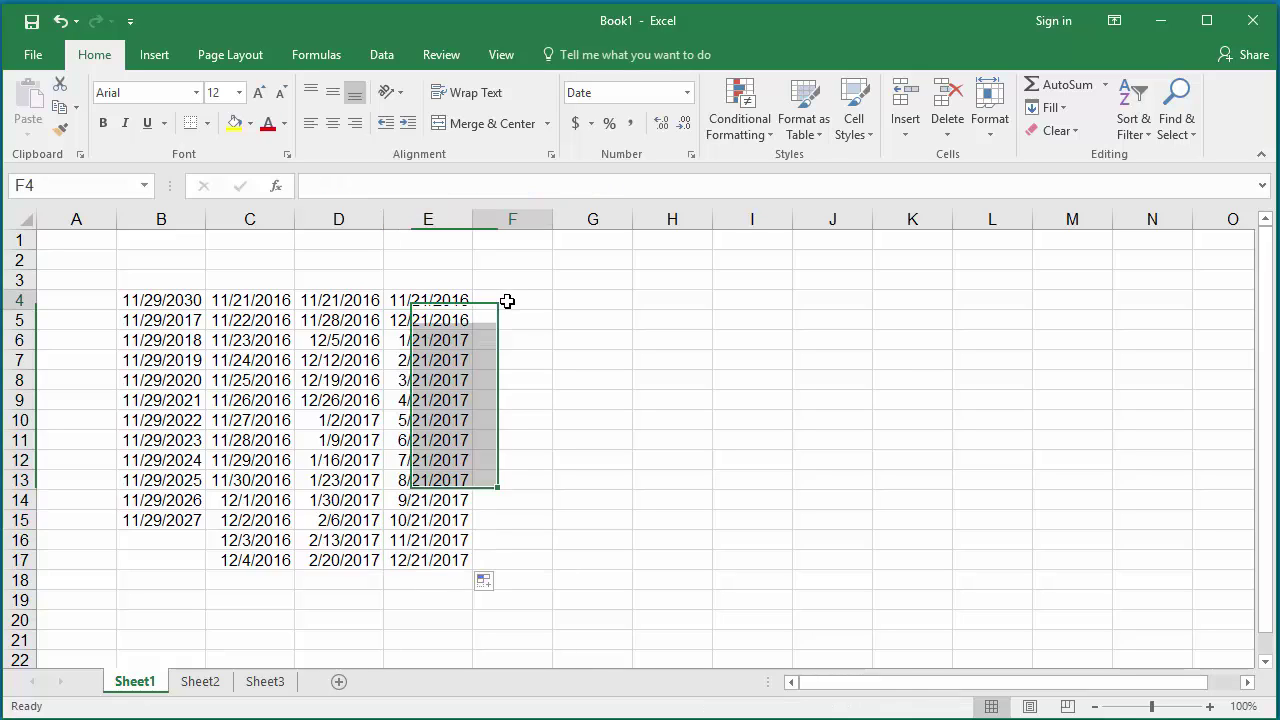
pyautogui.write('1')
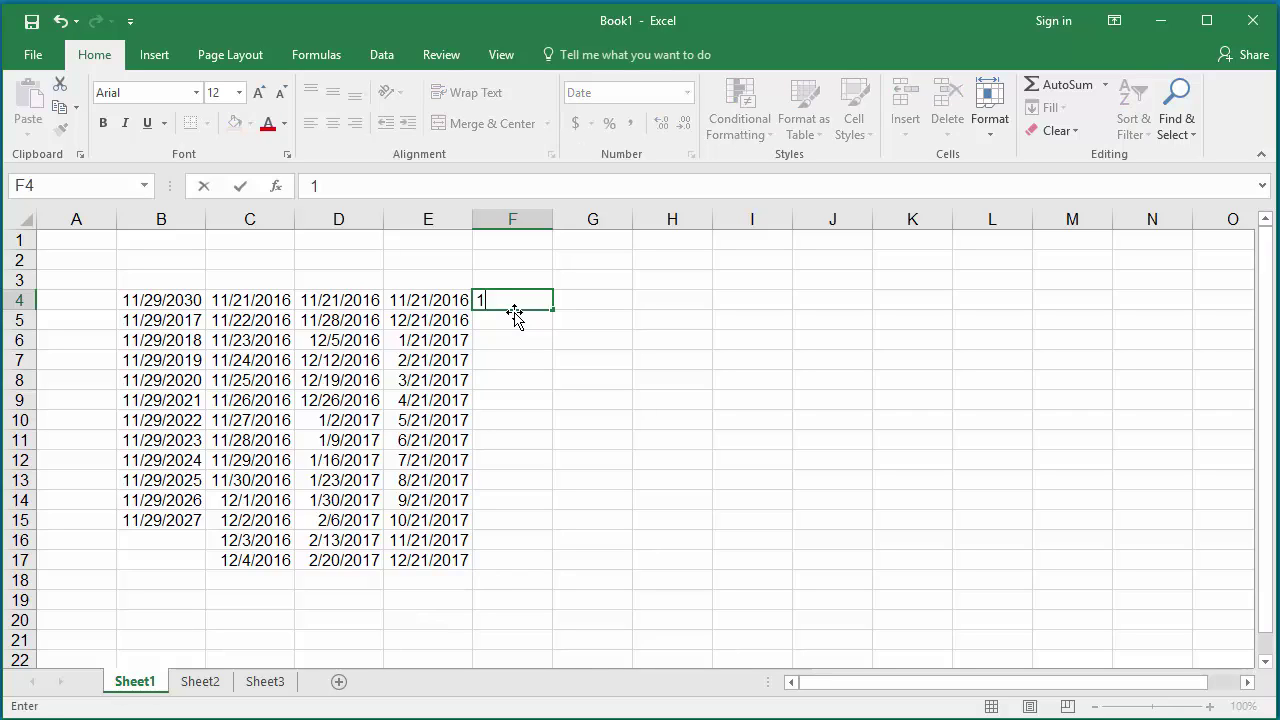
pyautogui.write('1/21/')
pyautogui.write('6')
pyautogui.press('BackSpace')
pyautogui.press('BackSpace')
pyautogui.write('/16')
pyautogui.press('Return')
pyautogui.press('Up')
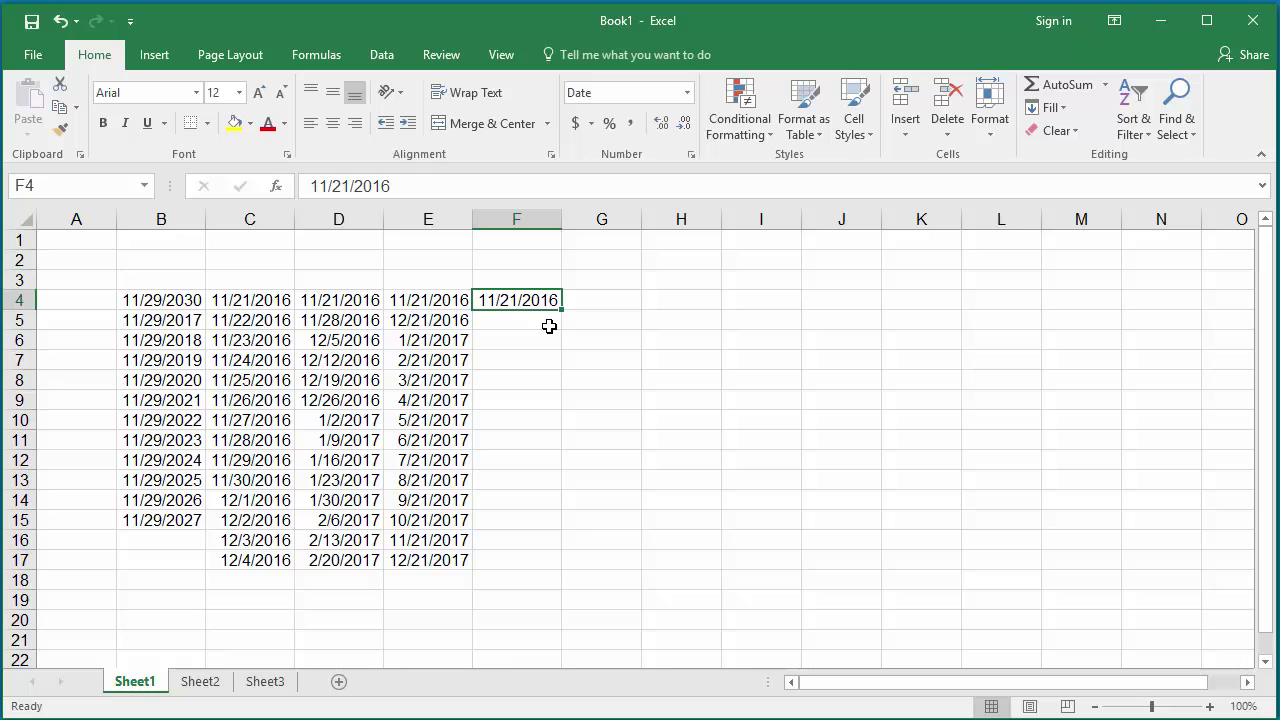
# Enter the formula =DATE(YEAR(F4)+1,MONTH(F4),DAY(F4)) in cell F5 and fill it down to F17
pyautogui.click(549, 326)
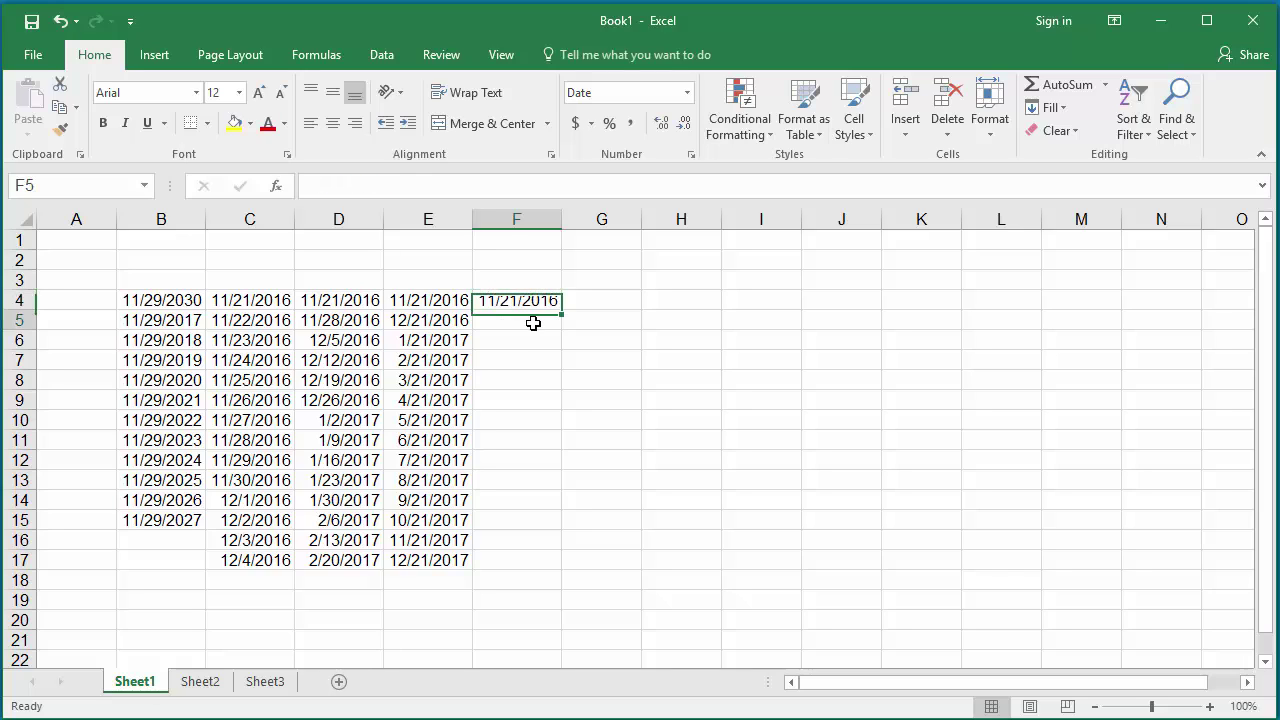
pyautogui.click(337, 182)
pyautogui.write('=')
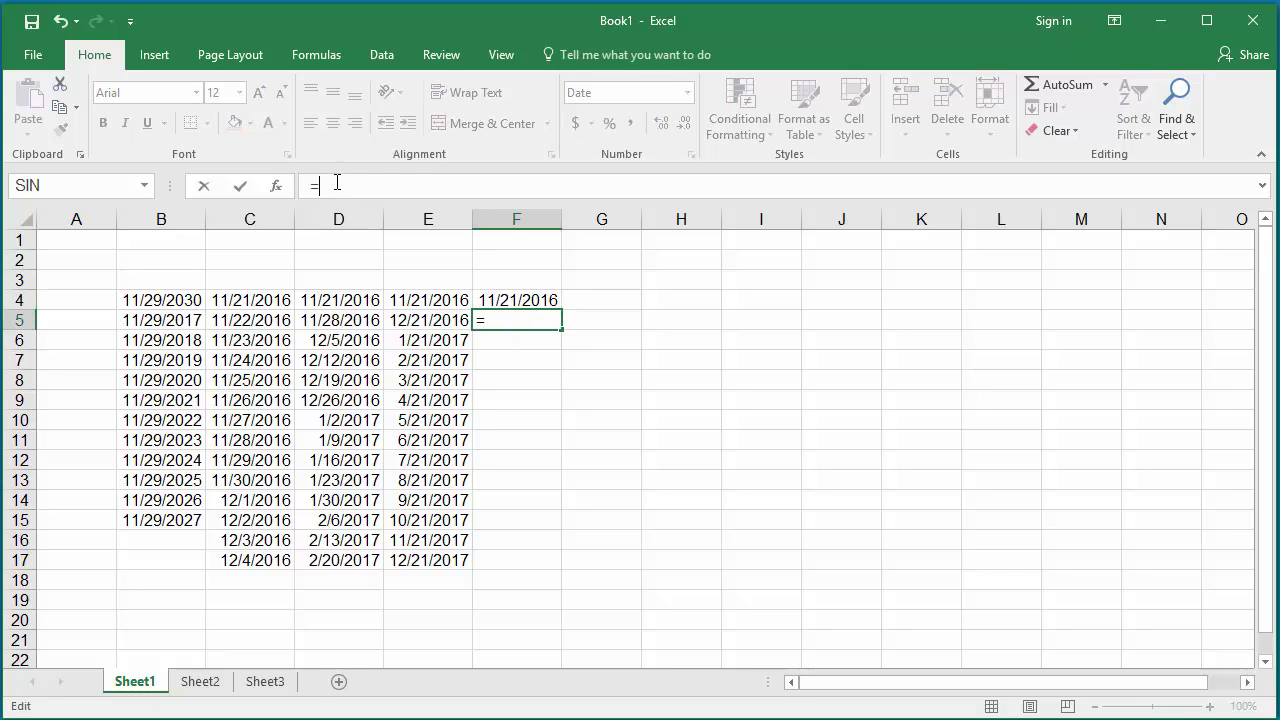
pyautogui.write('DATE')
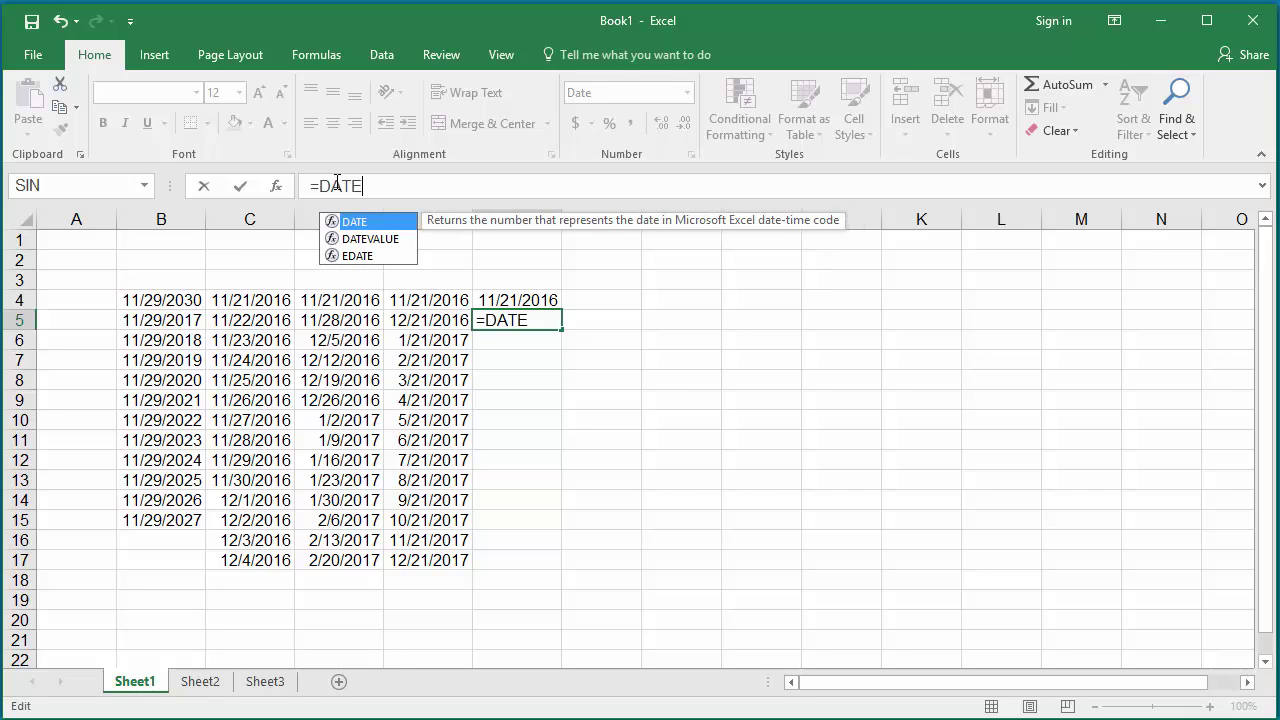
pyautogui.write('(YEAR')
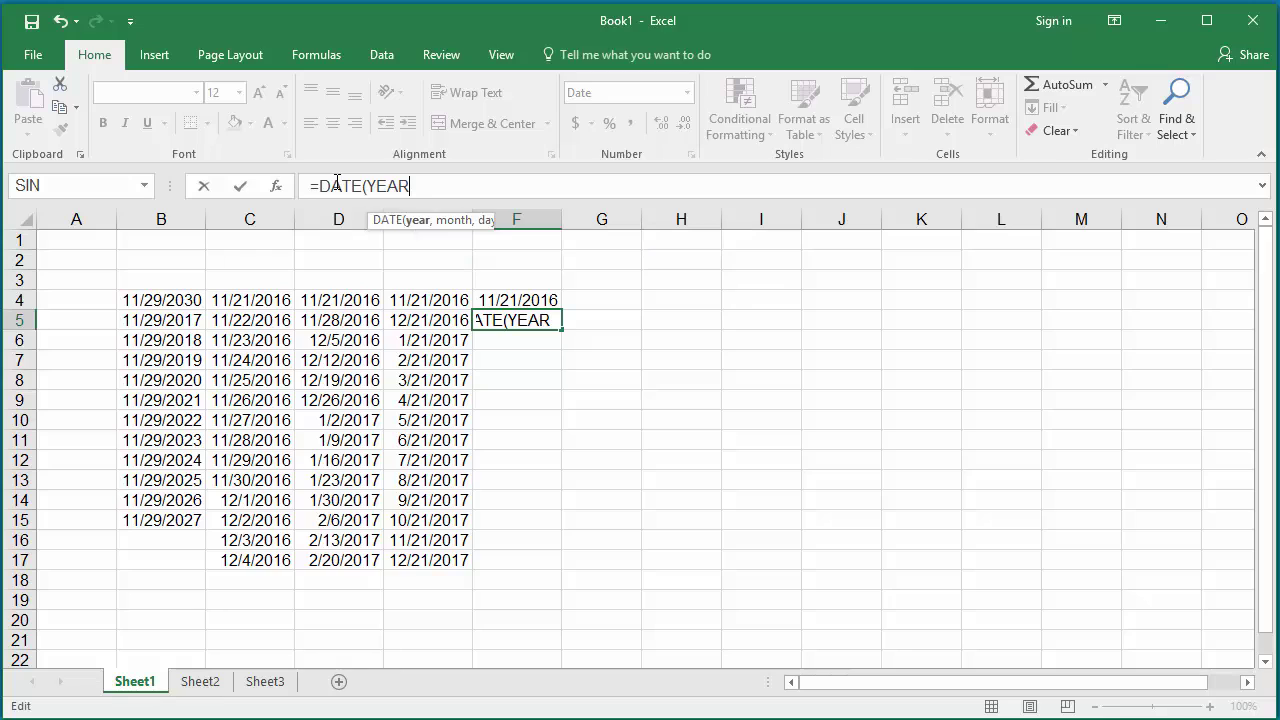
pyautogui.write('(')
pyautogui.write('F')
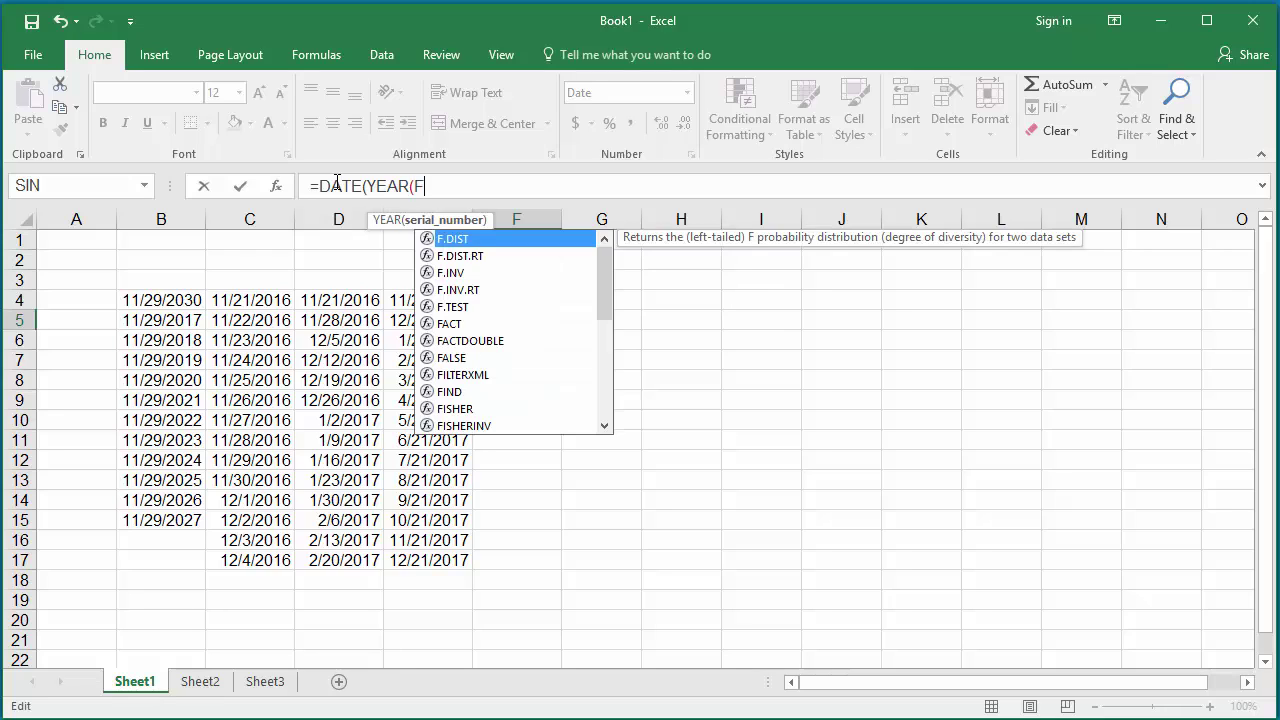
pyautogui.write('4)+1')
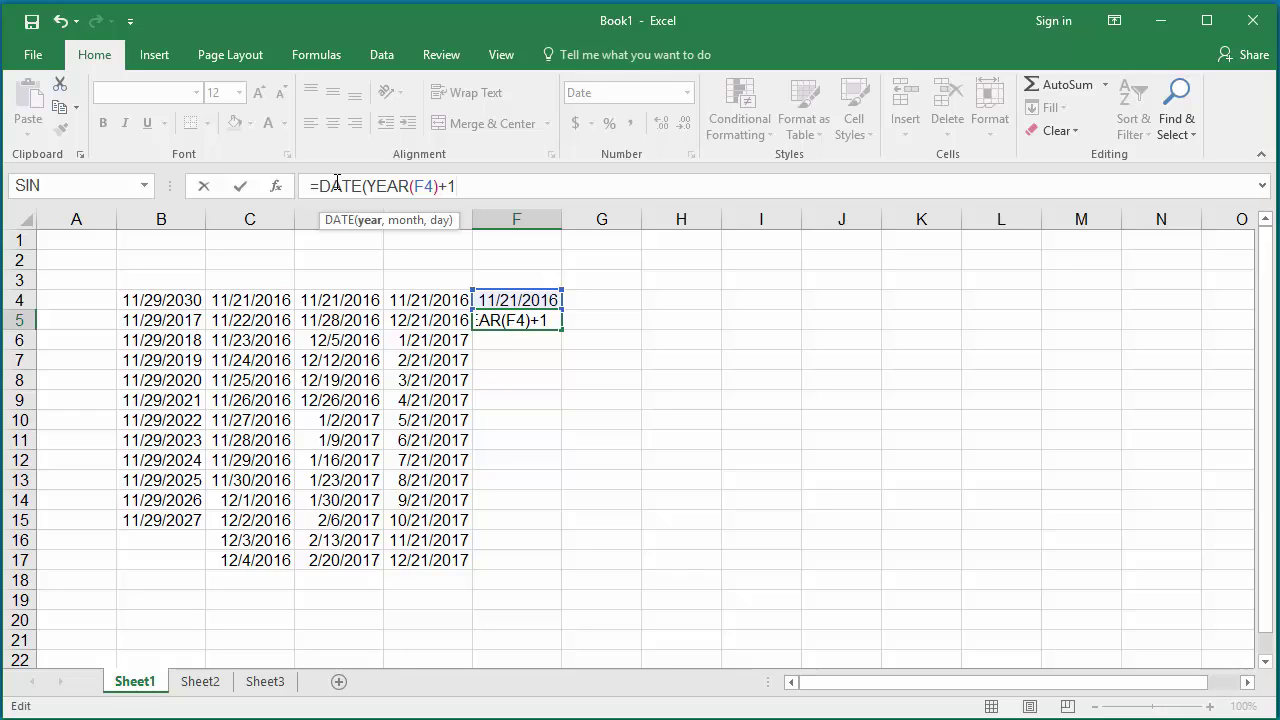
pyautogui.write(',MONTH')
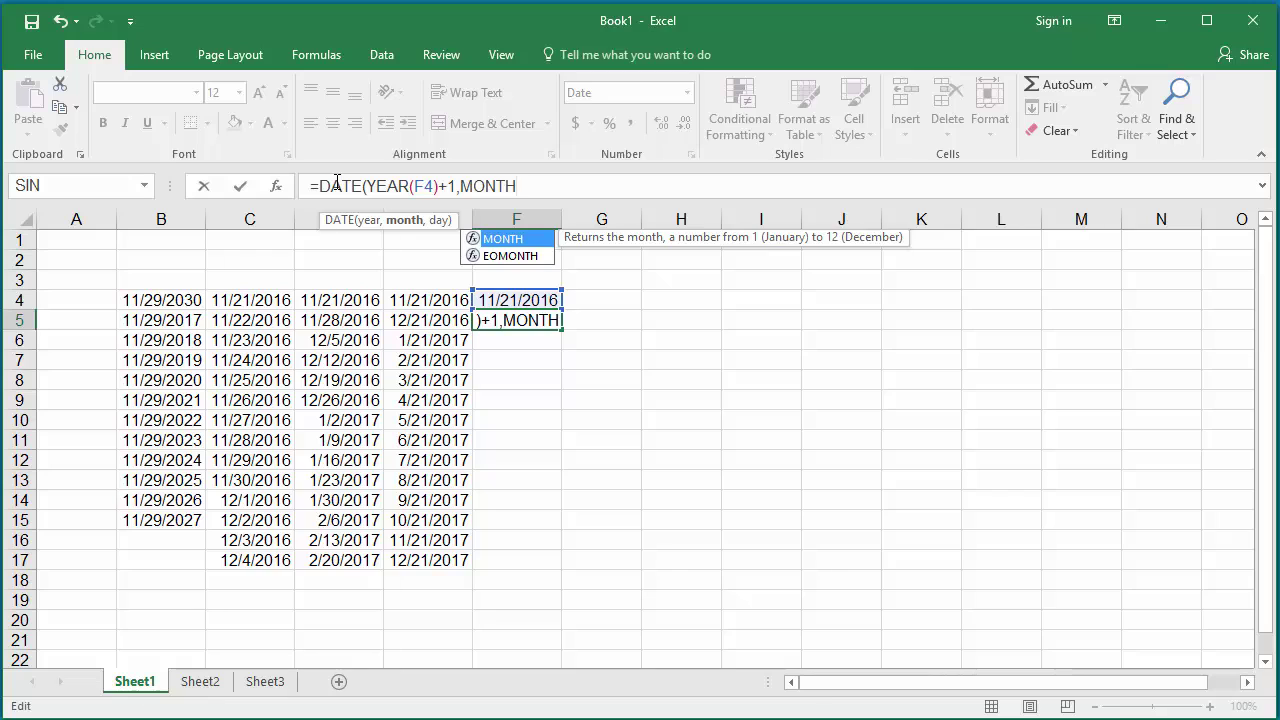
pyautogui.write('(F4)')
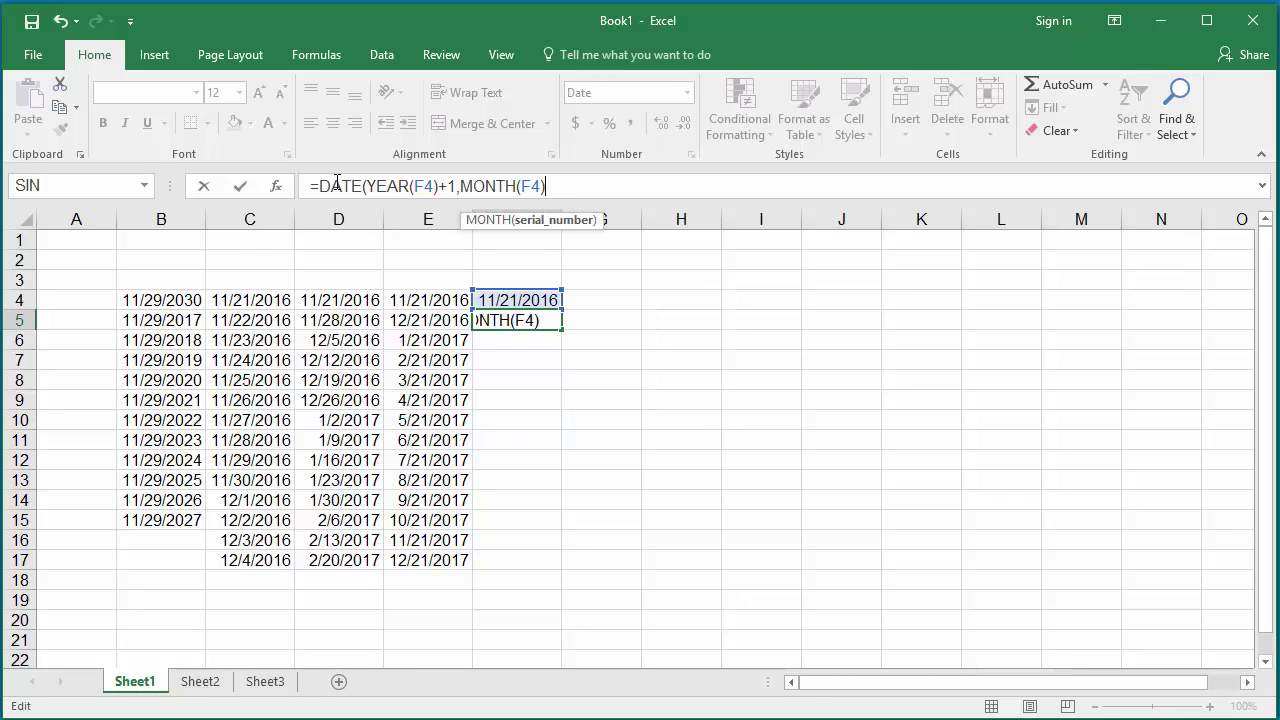
pyautogui.write(',')
pyautogui.write('DA')
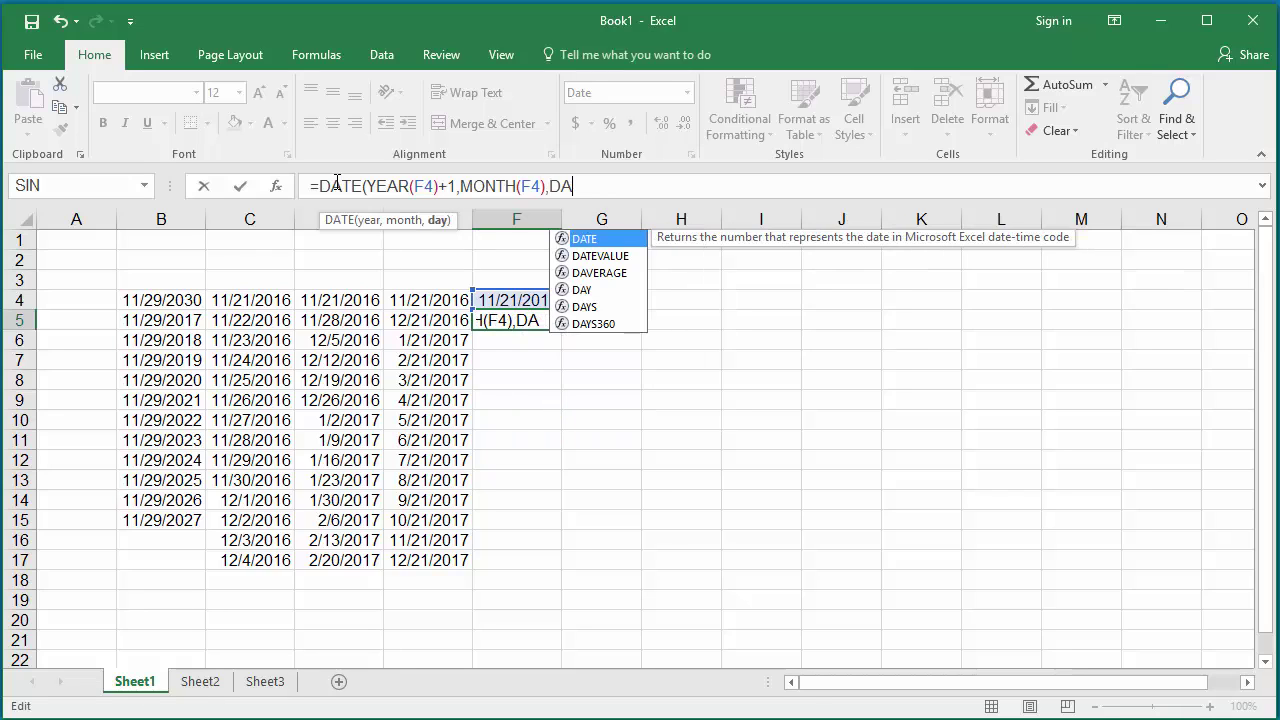
pyautogui.write('Y(F')
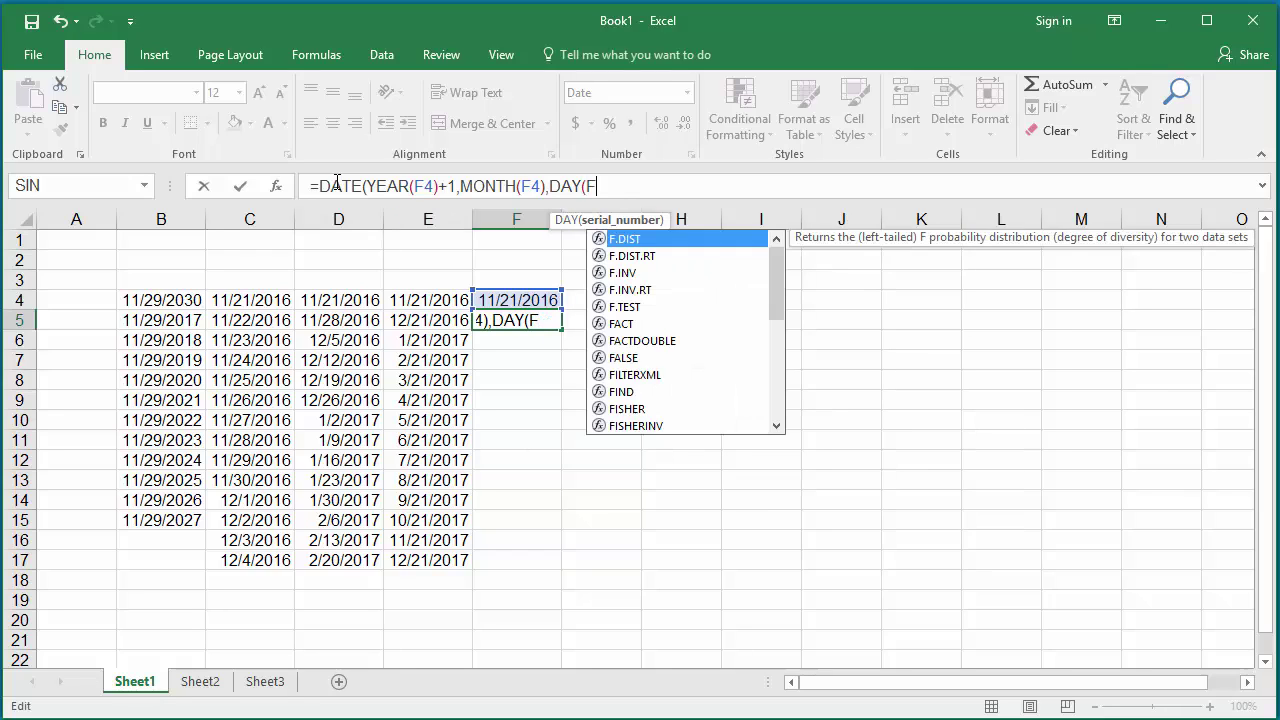
pyautogui.write('4))')
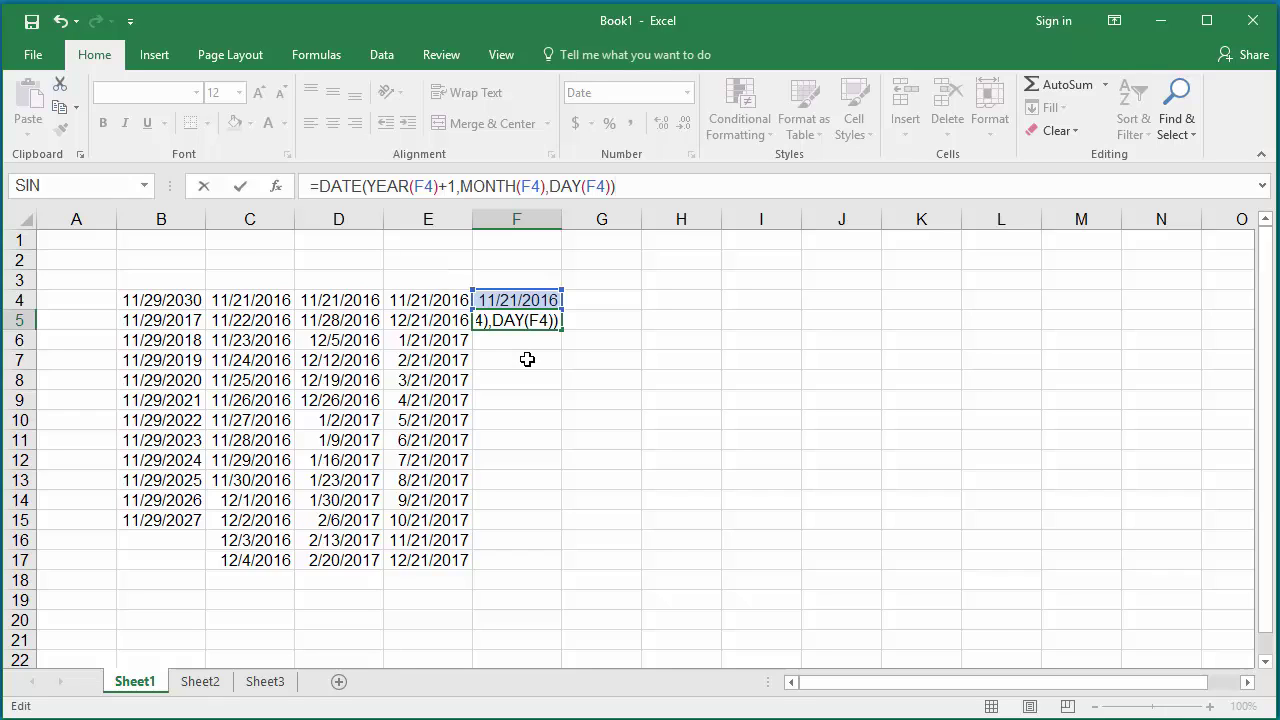
pyautogui.press('Return')
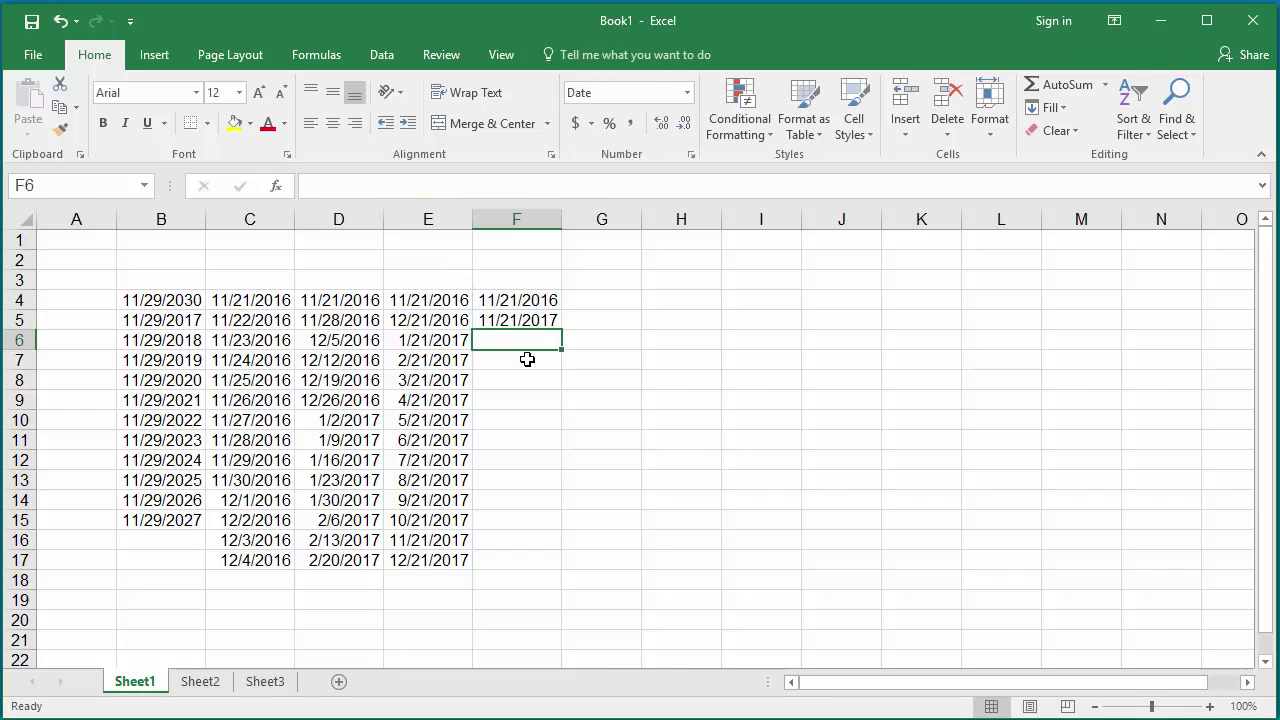
pyautogui.press('Up')
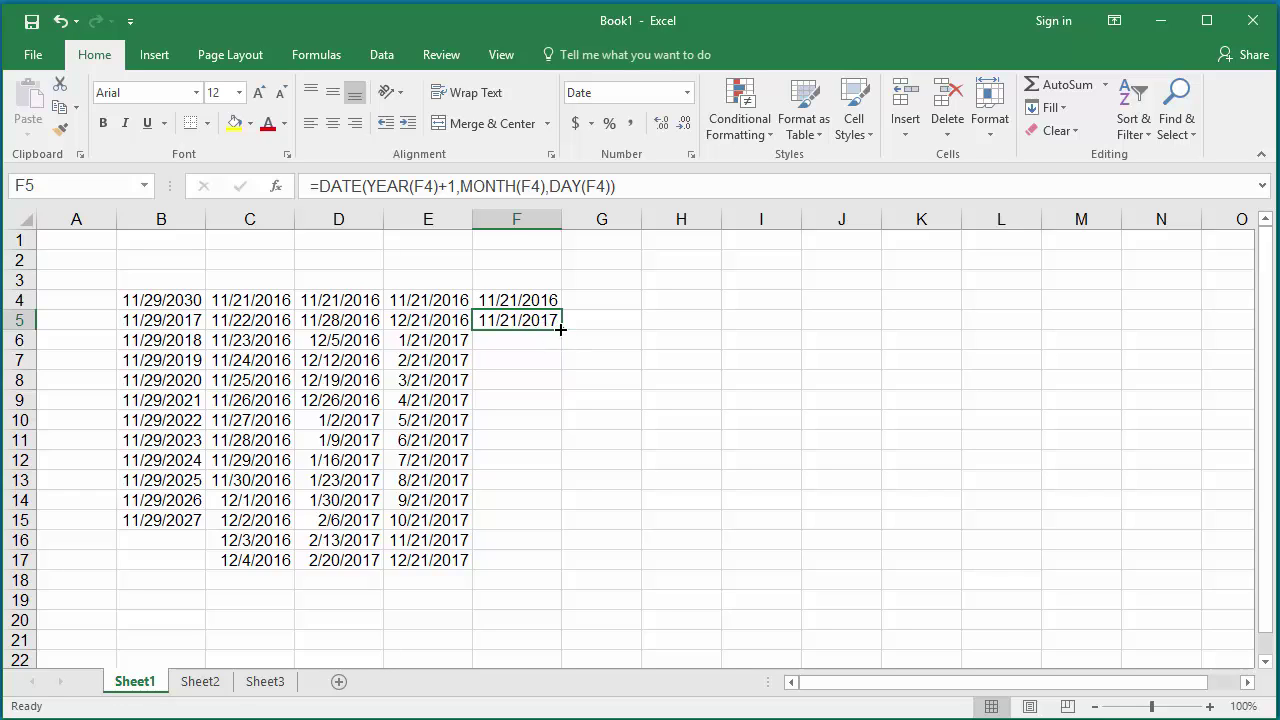
pyautogui.moveTo(561, 329); pyautogui.dragTo(555, 572)
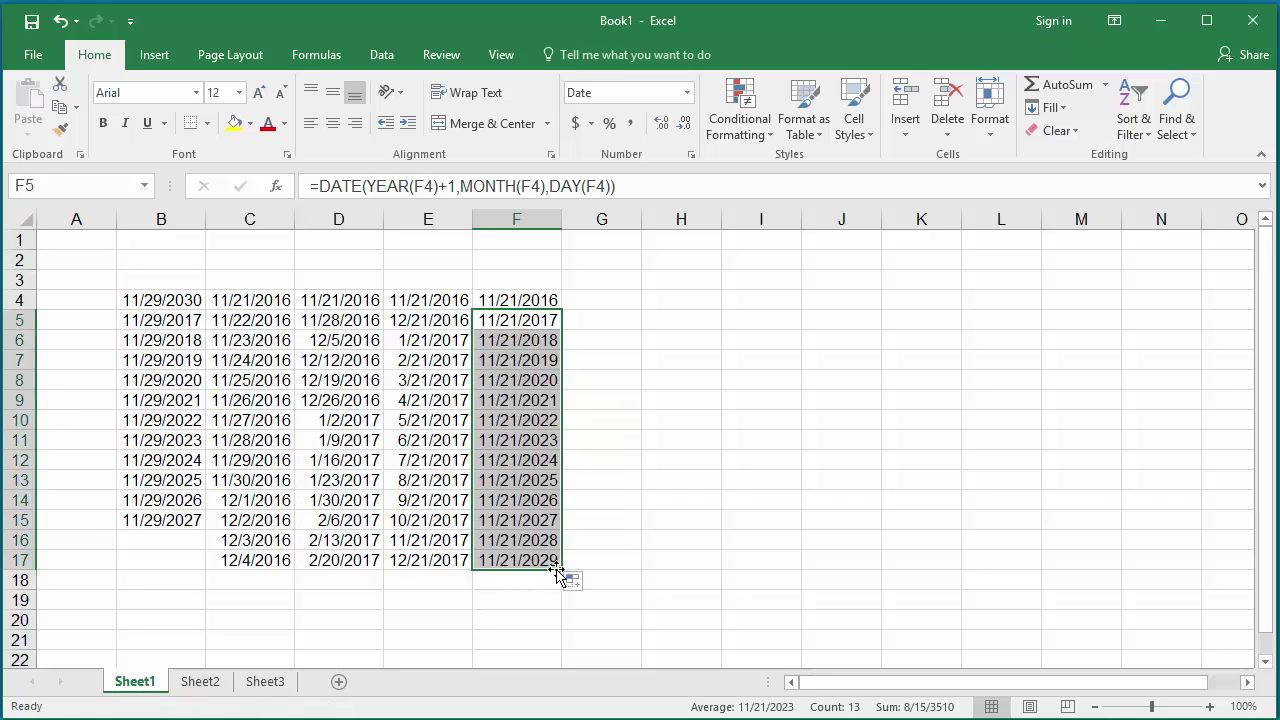